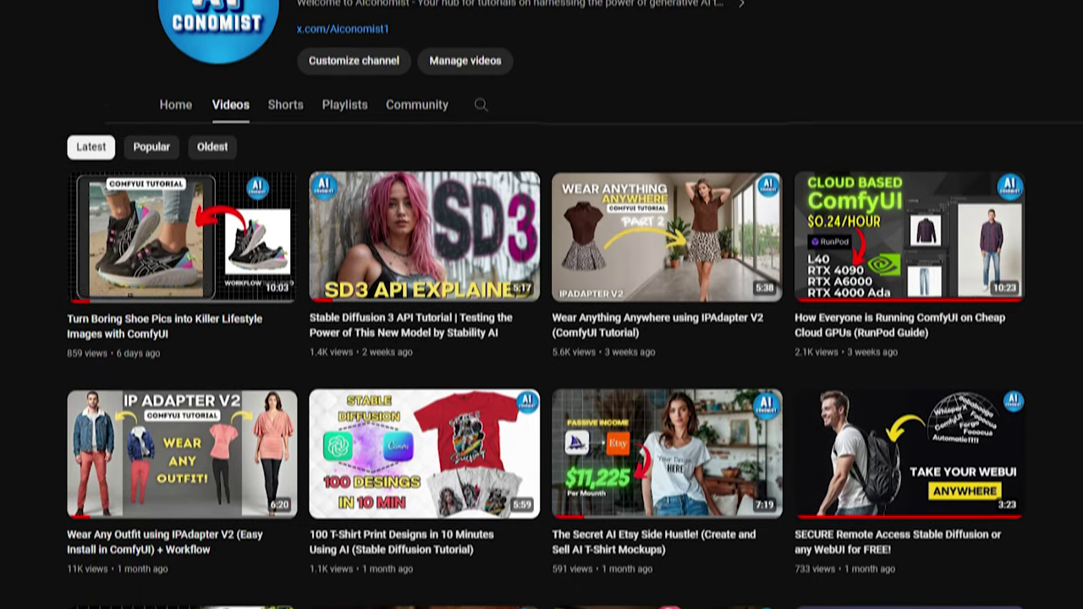
Scroll through the IPAdapter jacket workflow and the IDM-VTON error before reaching the try-on page
{"action": "scroll", "coordinate": [542, 338], "scroll_direction": "down", "scroll_amount": 1}
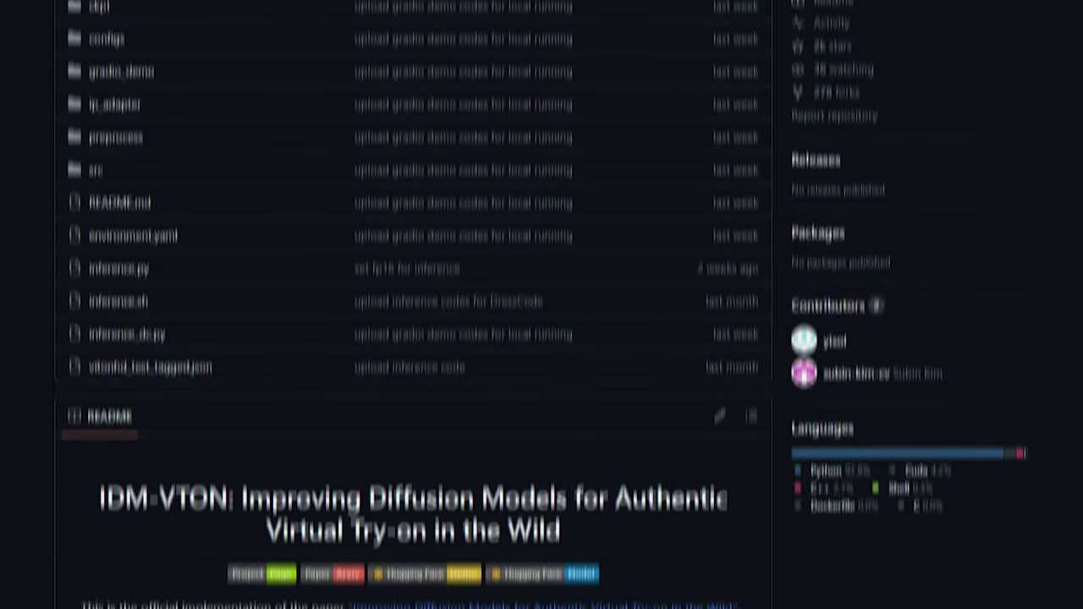
{"action": "scroll", "coordinate": [542, 304], "scroll_direction": "down", "scroll_amount": 5}
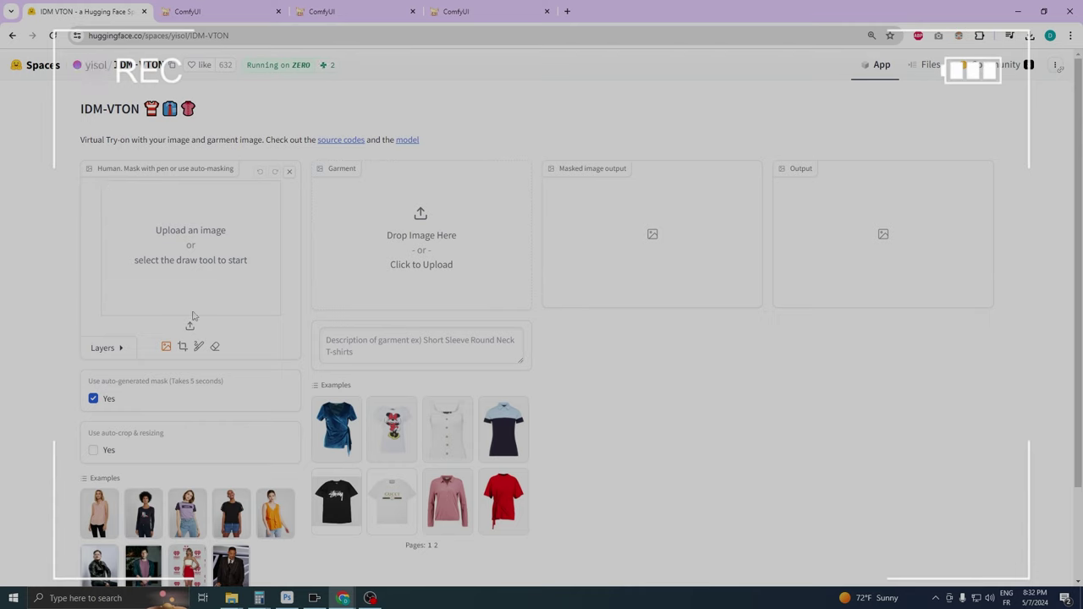
Load the smiling man as Human and the blue-and-white sweater as Garment, then brush-mask his arms and shoulders
{"action": "left_click", "coordinate": [191, 332]}
{"action": "left_click", "coordinate": [446, 254]}
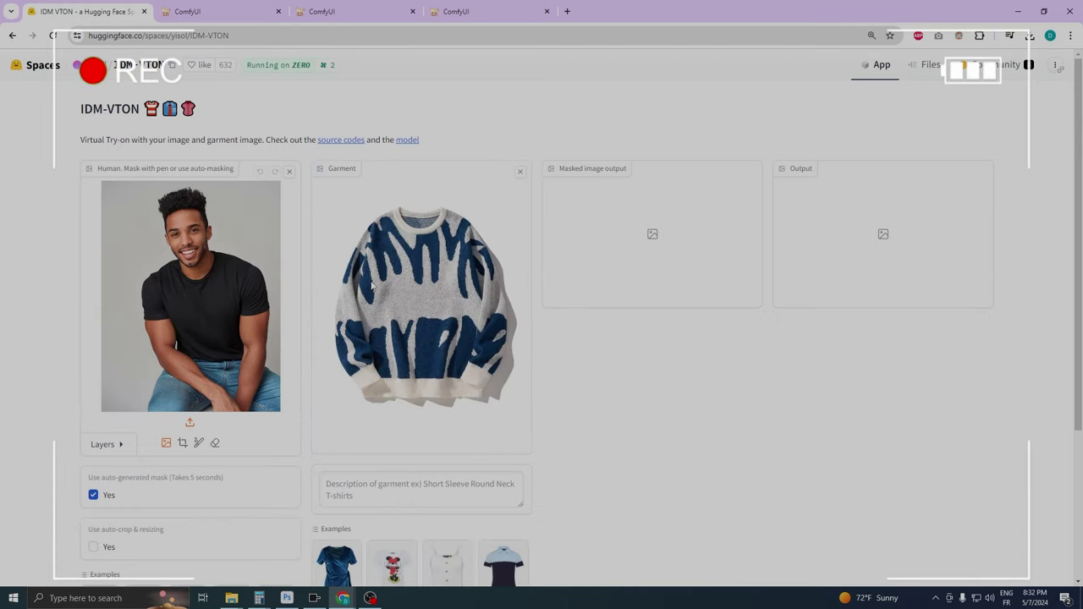
{"action": "left_click", "coordinate": [199, 442]}
{"action": "mouse_move", "coordinate": [164, 357]}
{"action": "left_mouse_down"}
{"action": "mouse_move", "coordinate": [163, 309]}
{"action": "mouse_move", "coordinate": [213, 258]}
{"action": "mouse_move", "coordinate": [240, 404]}
{"action": "mouse_move", "coordinate": [241, 347]}
{"action": "mouse_move", "coordinate": [220, 388]}
{"action": "mouse_move", "coordinate": [148, 313]}
{"action": "mouse_move", "coordinate": [172, 366]}
{"action": "left_mouse_up"}
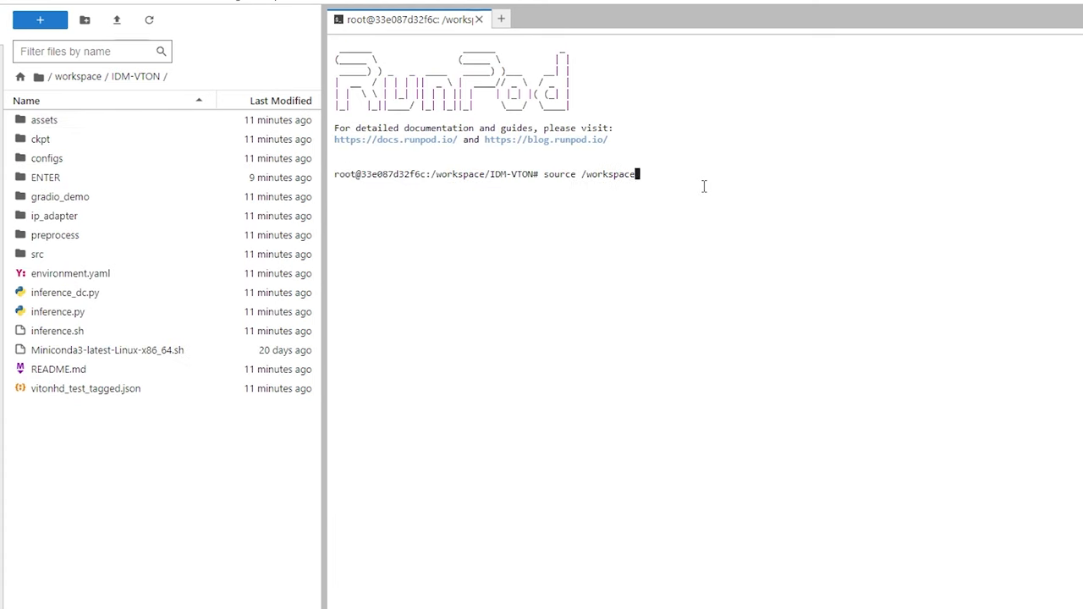
Activate conda with 'source /workspace/miniconda3/bin/activate' and create the environment from environment.yaml
{"action": "type", "text": "/miniconda3/activate"}
{"action": "key", "text": "Return"}
{"action": "type", "text": "source /workspace/miniconda3/bin/activate"}
{"action": "key", "text": "Return"}
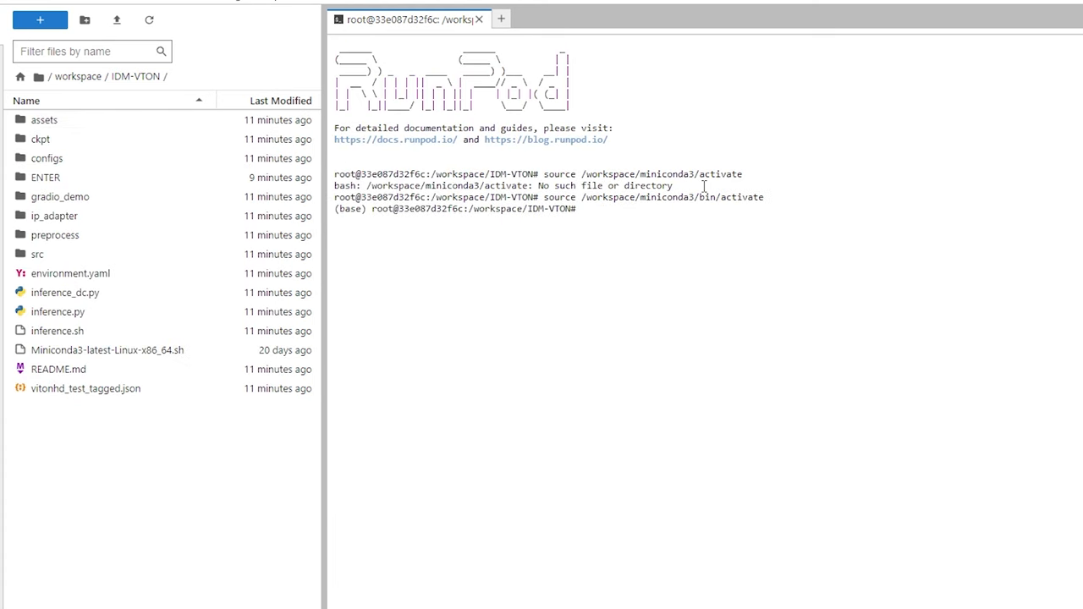
{"action": "type", "text": "conda env create -f environment.yaml"}
{"action": "key", "text": "Return"}
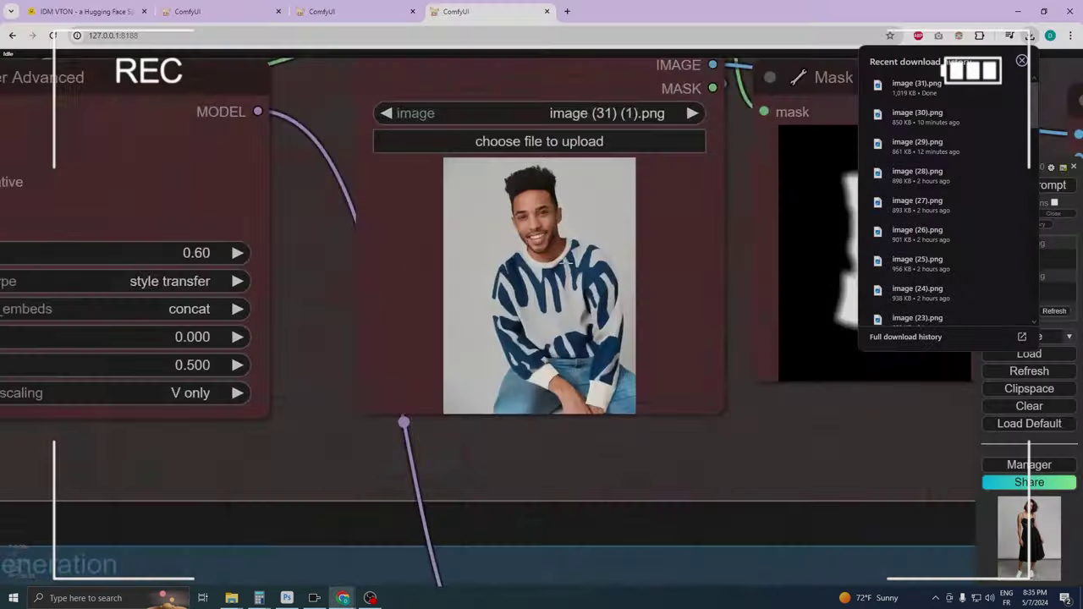
Mask the sweater on the man's photo in MaskEditor, save it to the node and queue the workflow
{"action": "mouse_move", "coordinate": [508, 279]}
{"action": "left_mouse_down"}
{"action": "mouse_move", "coordinate": [550, 483]}
{"action": "mouse_move", "coordinate": [554, 469]}
{"action": "mouse_move", "coordinate": [661, 504]}
{"action": "mouse_move", "coordinate": [676, 427]}
{"action": "mouse_move", "coordinate": [608, 427]}
{"action": "mouse_move", "coordinate": [504, 329]}
{"action": "mouse_move", "coordinate": [599, 245]}
{"action": "left_mouse_up"}
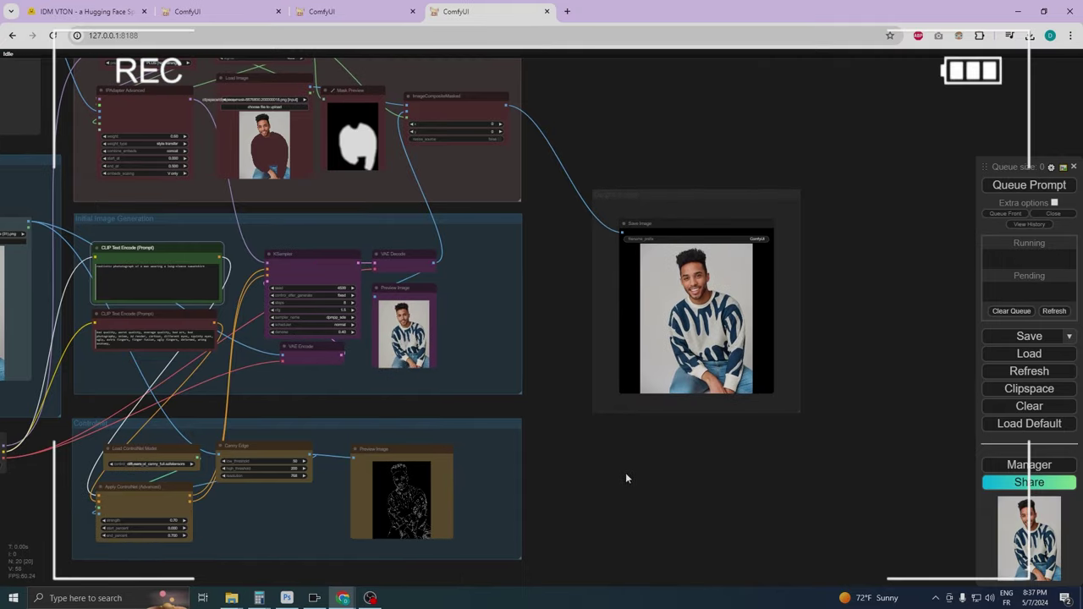
{"action": "scroll", "coordinate": [741, 354], "scroll_direction": "up", "scroll_amount": 3}
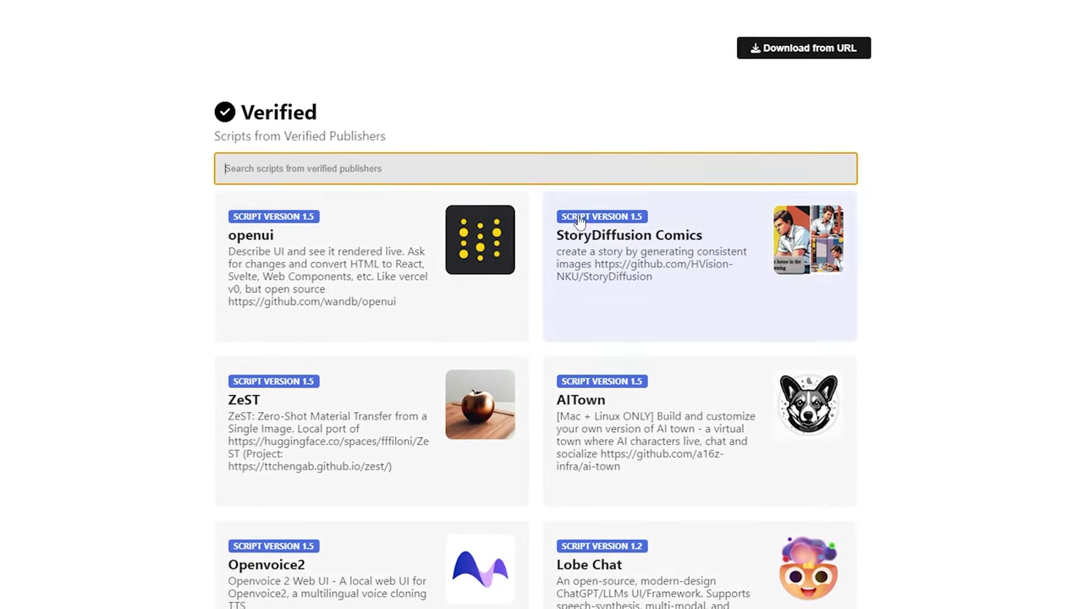
Filter the verified scripts with 'idm' and open the IDM-VTON script
{"action": "type", "text": "idm"}
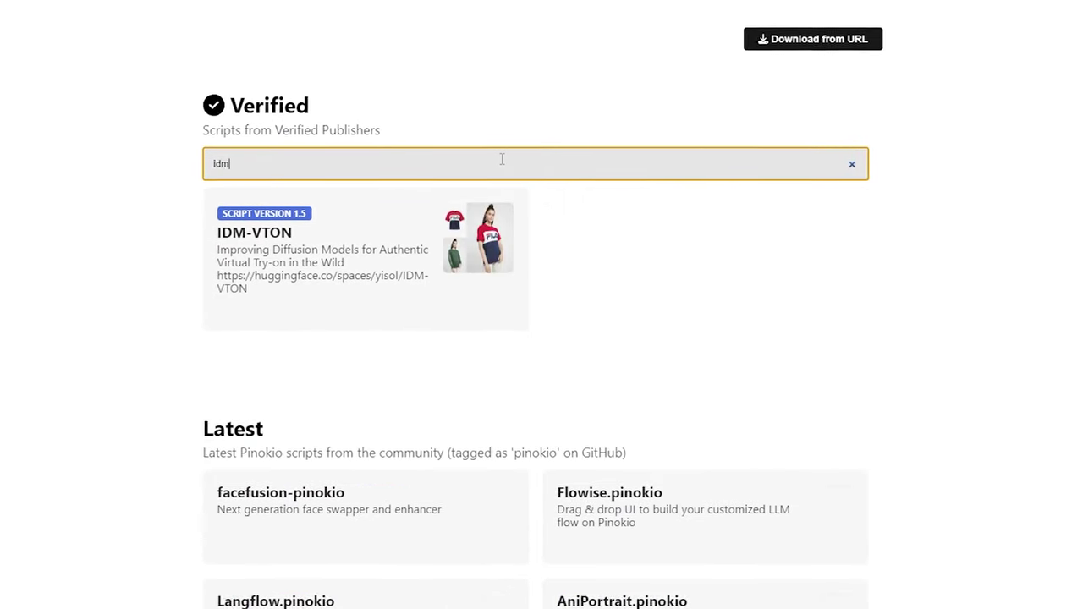
{"action": "left_click", "coordinate": [380, 274]}
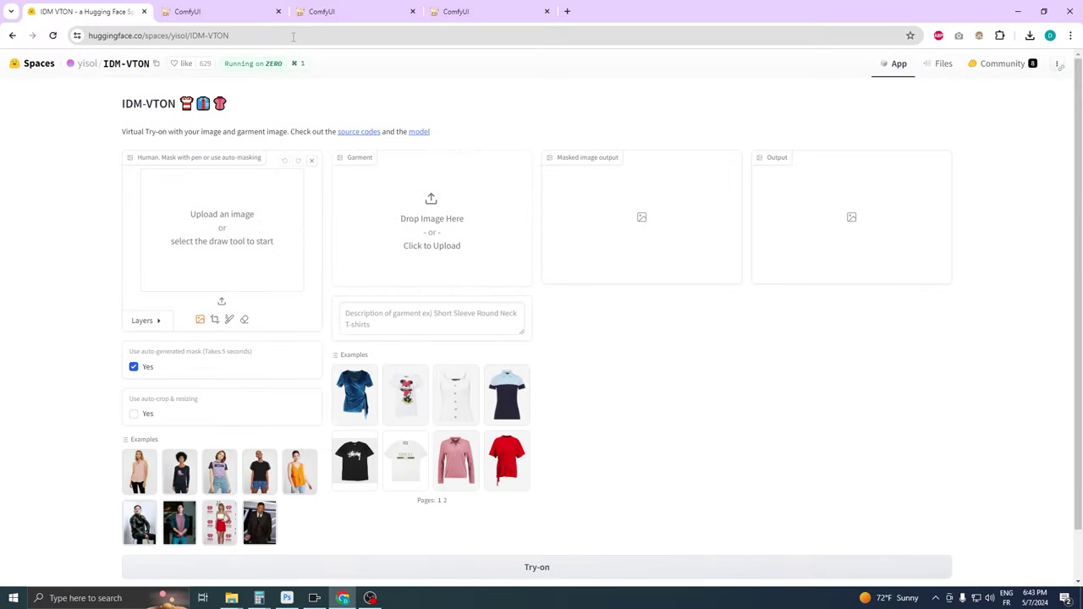
Load Female T-Shirt Model 3.jpg, the smiling woman in a black T-shirt, as the Human image
{"action": "left_click", "coordinate": [223, 303]}
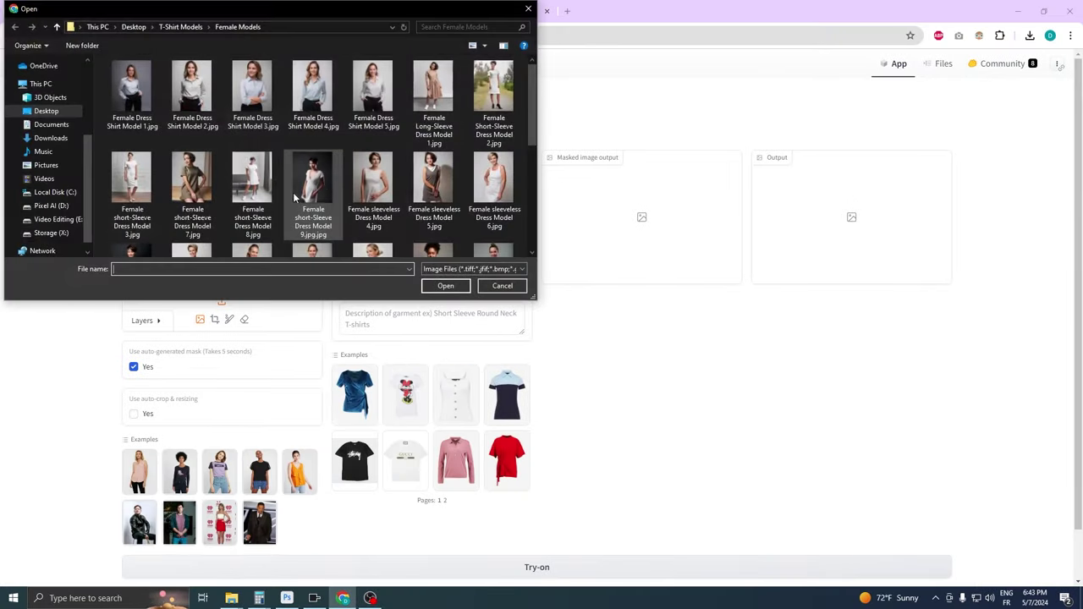
{"action": "scroll", "coordinate": [395, 144], "scroll_direction": "down", "scroll_amount": 1}
{"action": "scroll", "coordinate": [387, 145], "scroll_direction": "down", "scroll_amount": 2}
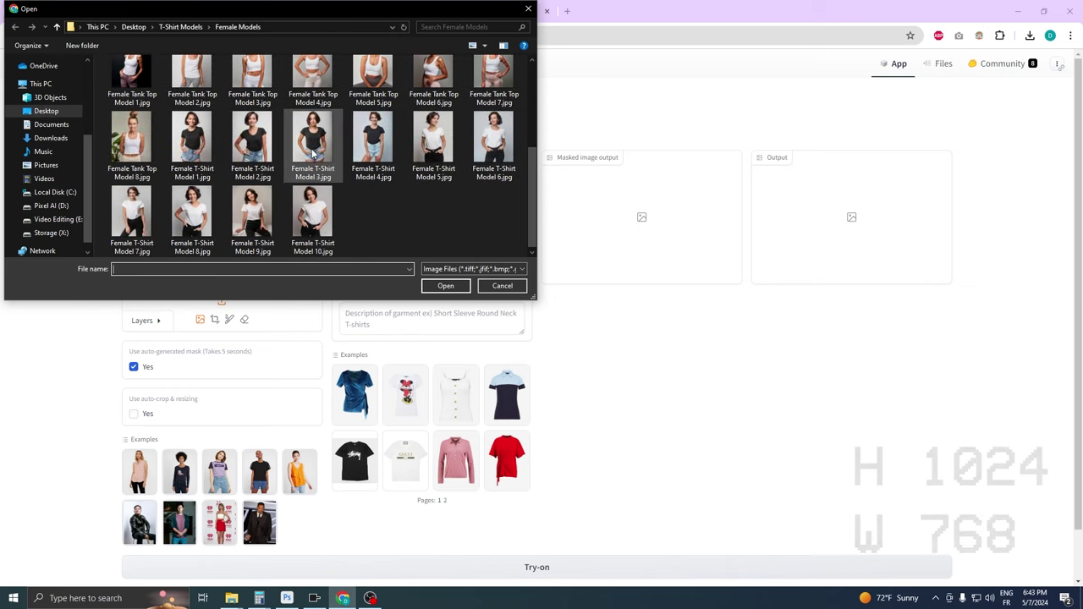
{"action": "double_click", "coordinate": [203, 152]}
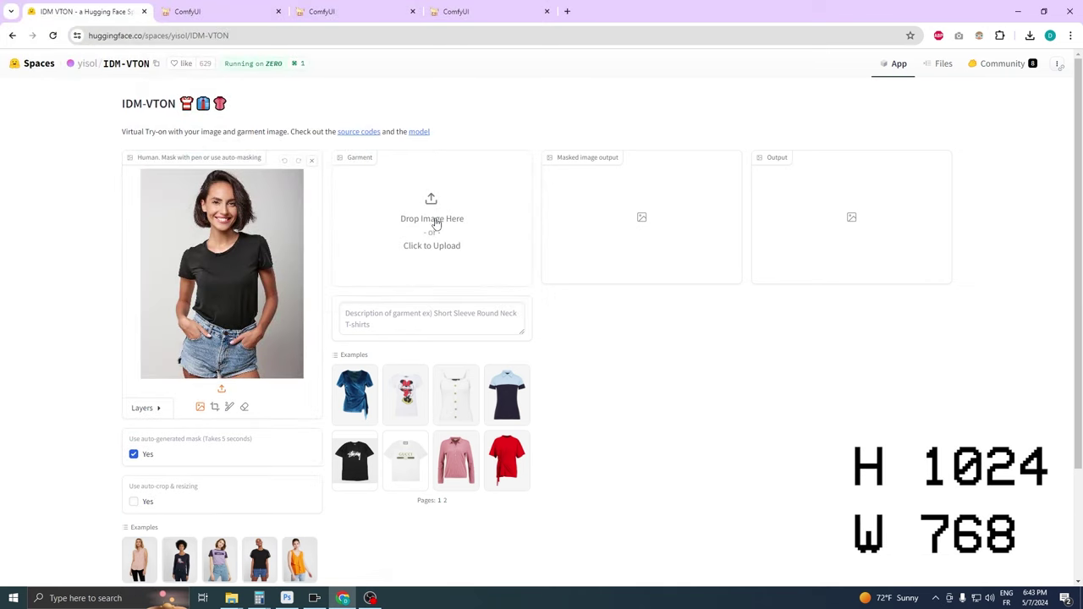
Load the black skeleton-print DARKNESS T-shirt from the Garments folder as the garment
{"action": "left_click", "coordinate": [431, 237]}
{"action": "scroll", "coordinate": [314, 152], "scroll_direction": "down", "scroll_amount": 3}
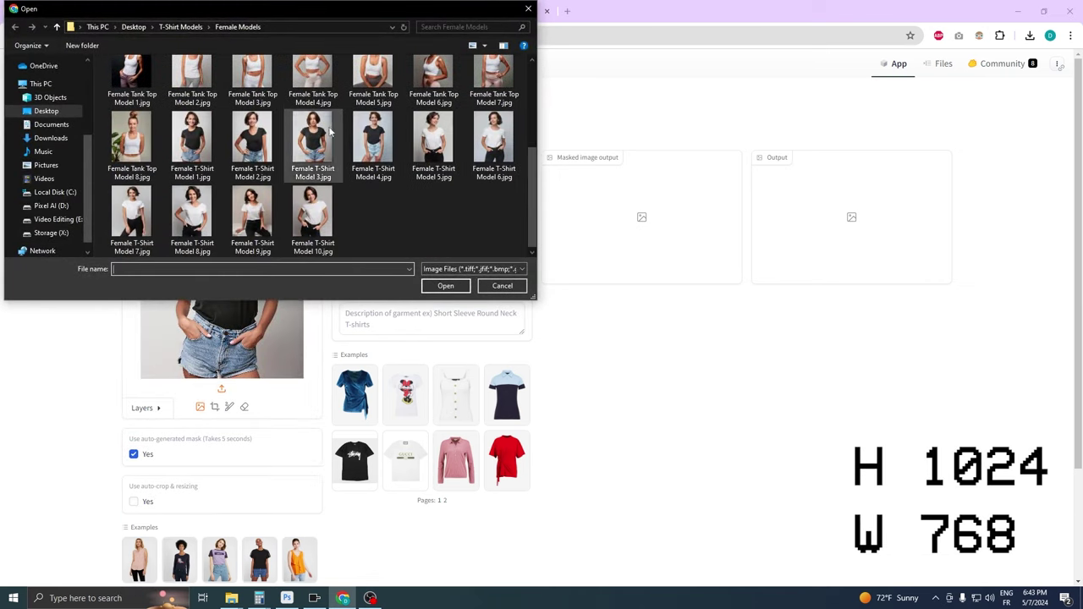
{"action": "left_click", "coordinate": [173, 28]}
{"action": "double_click", "coordinate": [135, 88]}
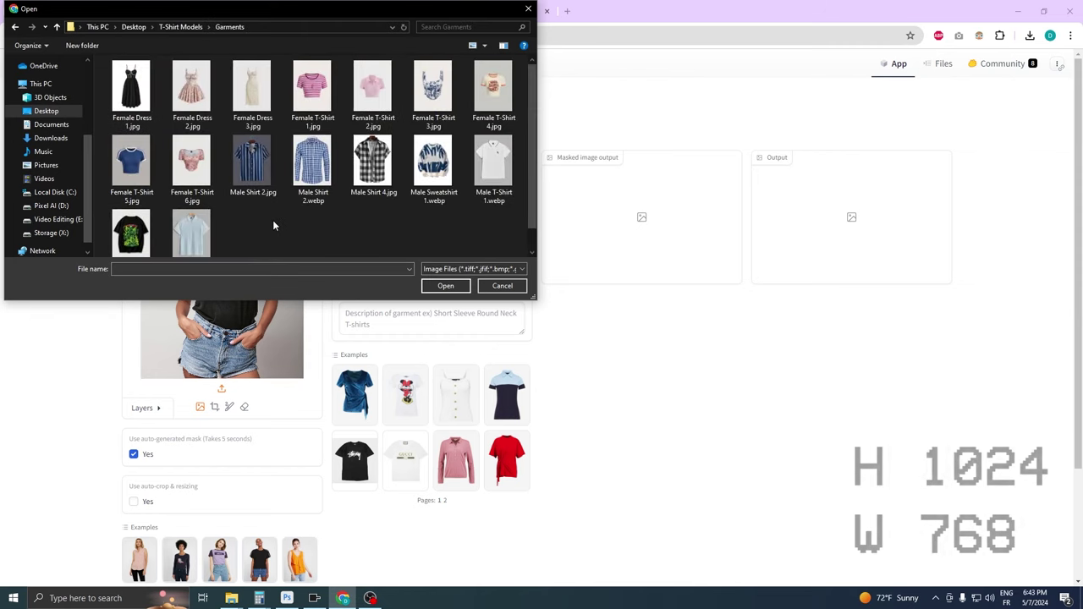
{"action": "double_click", "coordinate": [179, 242]}
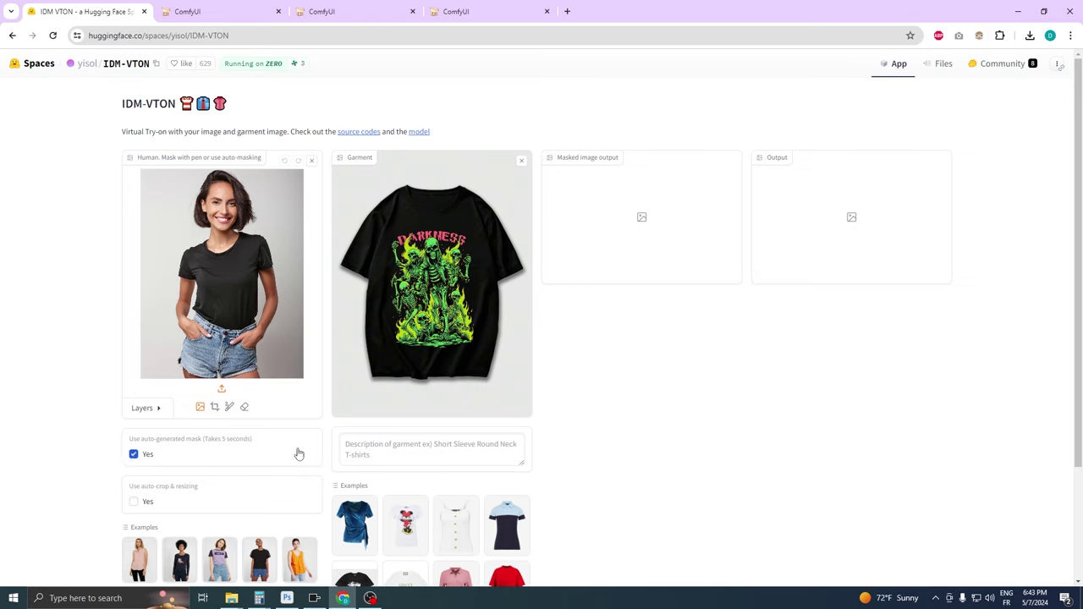
Enter 'short-sleeve roundneck t-shirt' as the garment description
{"action": "left_click", "coordinate": [451, 441]}
{"action": "type", "text": "ro"}
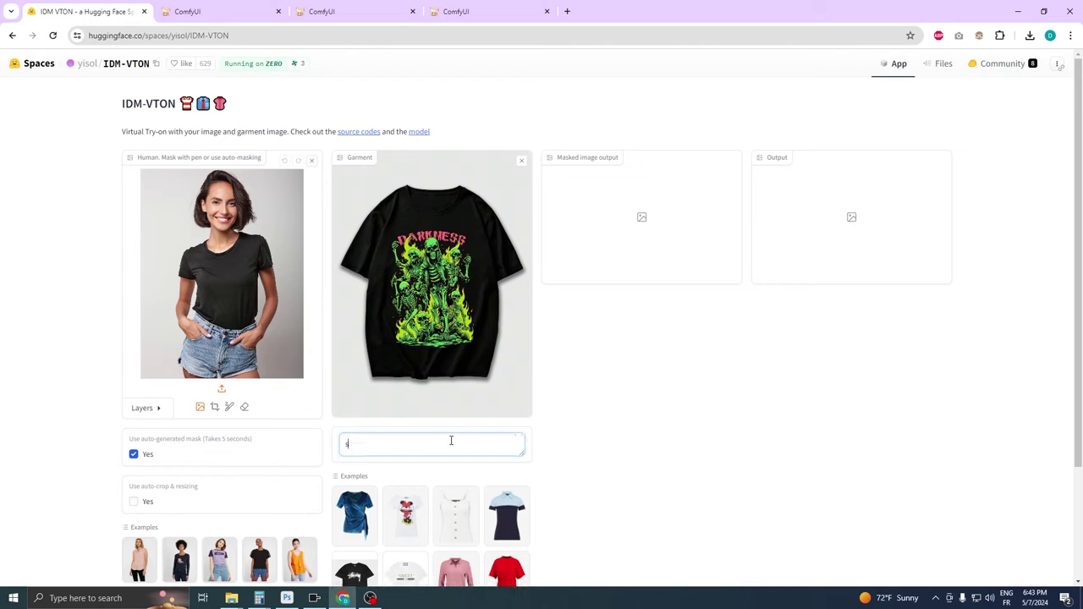
{"action": "key", "text": "BackSpace"}
{"action": "type", "text": "sleeve roundneck t-shirt"}
{"action": "scroll", "coordinate": [624, 351], "scroll_direction": "down", "scroll_amount": 3}
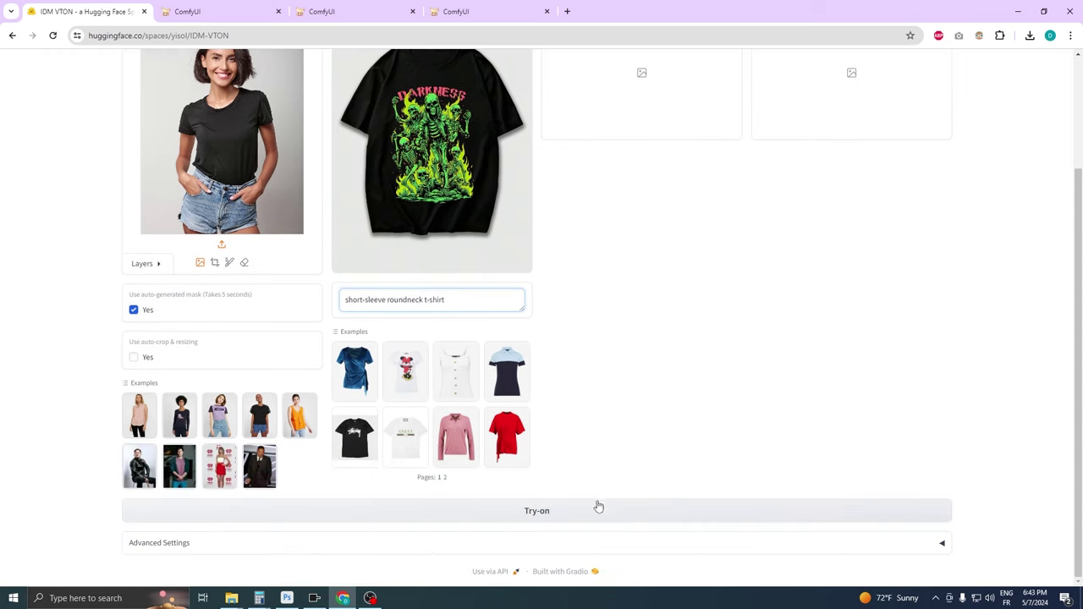
Run the try-on to dress the woman in the skeleton-print DARKNESS T-shirt
{"action": "left_click", "coordinate": [563, 508]}
{"action": "scroll", "coordinate": [640, 339], "scroll_direction": "up", "scroll_amount": 2}
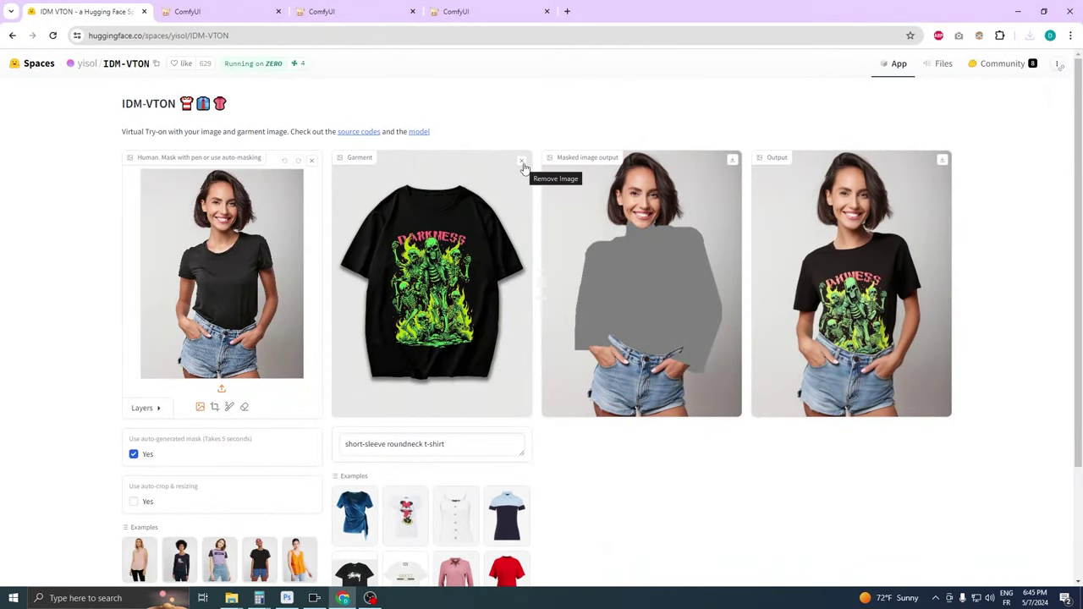
Replace the garment with Female T-Shirt 2.jpg, the pink cropped polo
{"action": "left_click", "coordinate": [524, 164]}
{"action": "left_click", "coordinate": [449, 221]}
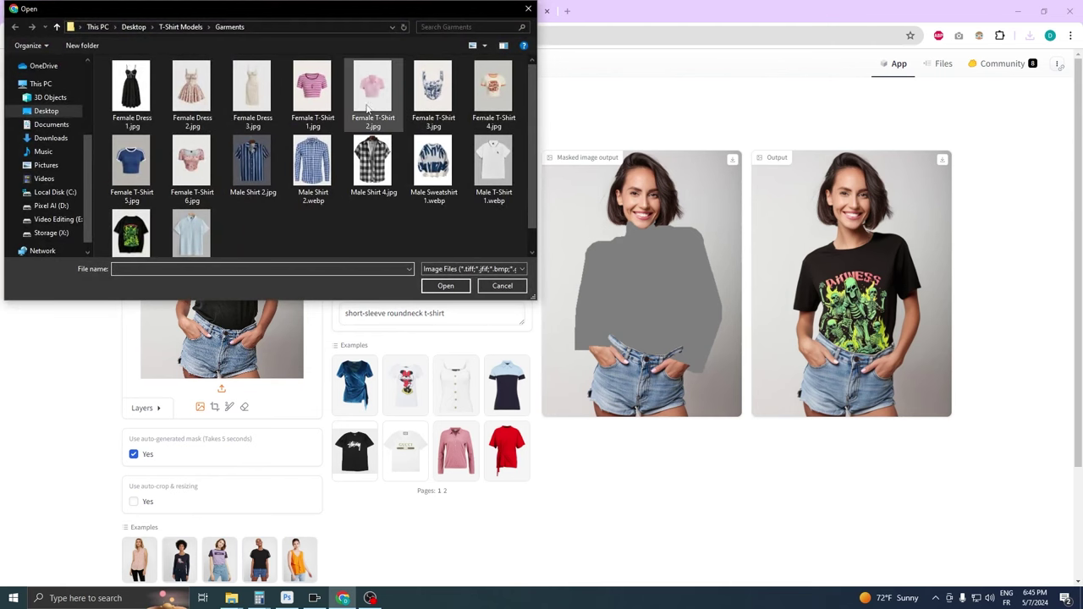
{"action": "double_click", "coordinate": [357, 90]}
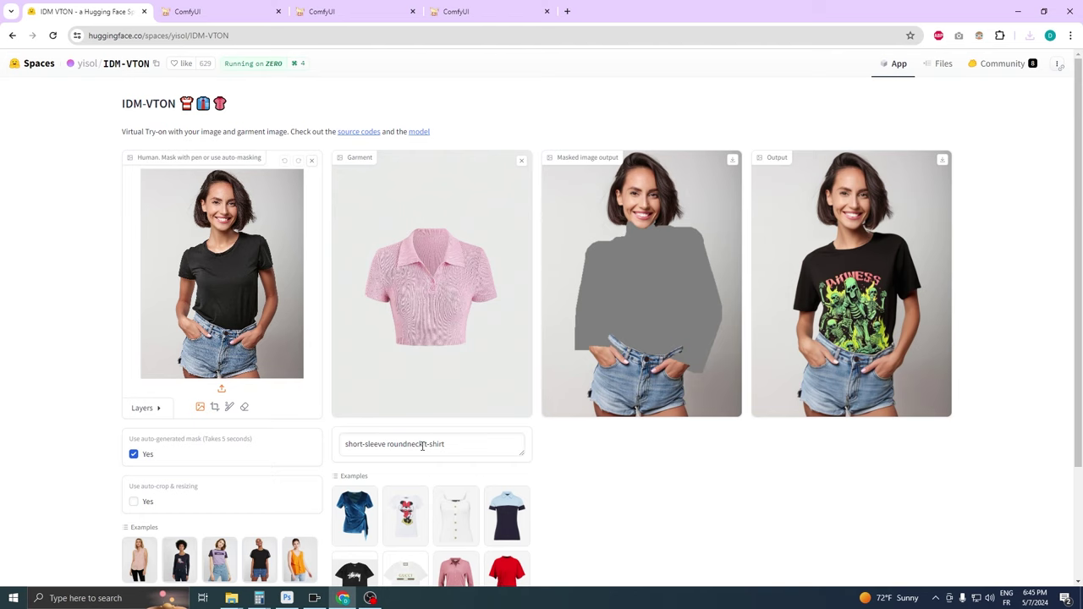
Change the description to 'short-sleeve polo shirt' and run the try-on
{"action": "left_click_drag", "start_coordinate": [422, 446], "coordinate": [388, 446]}
{"action": "type", "text": "polo"}
{"action": "scroll", "coordinate": [803, 429], "scroll_direction": "down", "scroll_amount": 2}
{"action": "left_click", "coordinate": [536, 547]}
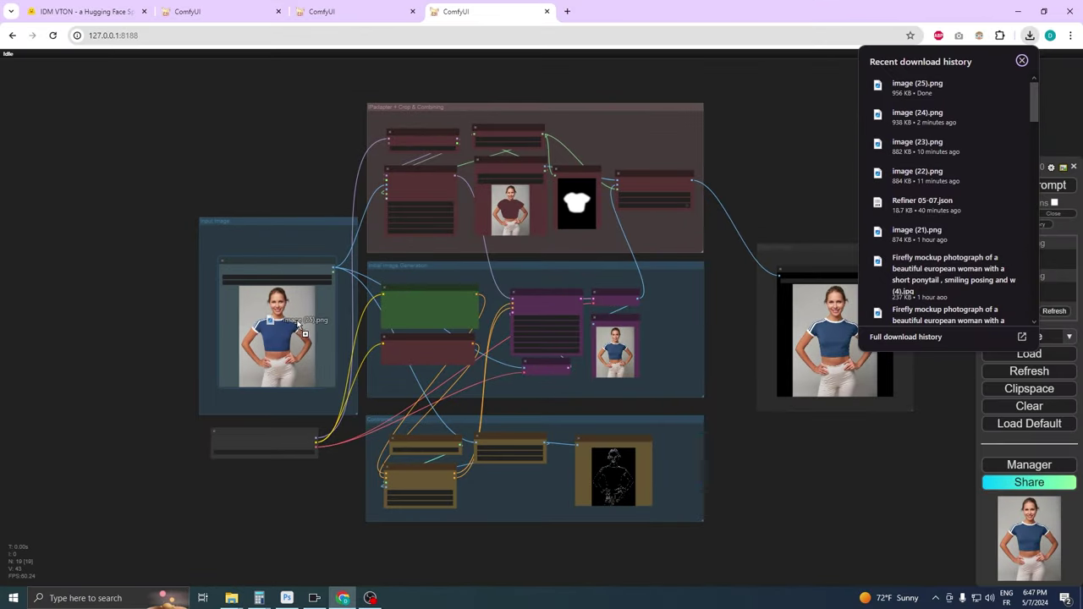
Load image (25).png, the pink-polo result, into the Input Image Load Image node
{"action": "scroll", "coordinate": [184, 301], "scroll_direction": "up", "scroll_amount": 4}
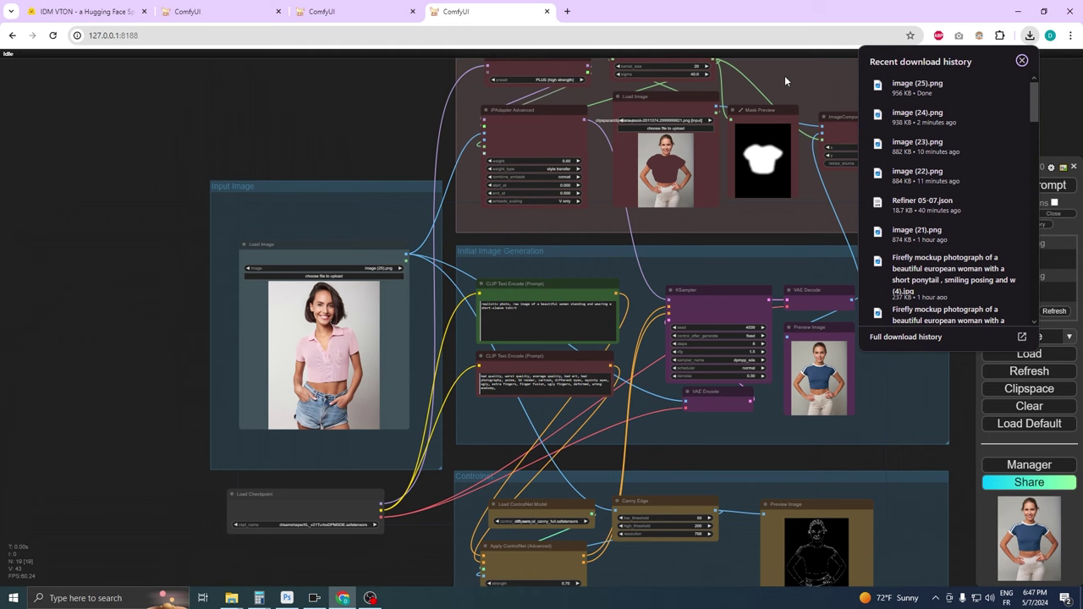
{"action": "left_click_drag", "start_coordinate": [918, 88], "coordinate": [675, 161]}
{"action": "scroll", "coordinate": [766, 84], "scroll_direction": "up", "scroll_amount": 2}
{"action": "scroll", "coordinate": [554, 95], "scroll_direction": "down", "scroll_amount": 2}
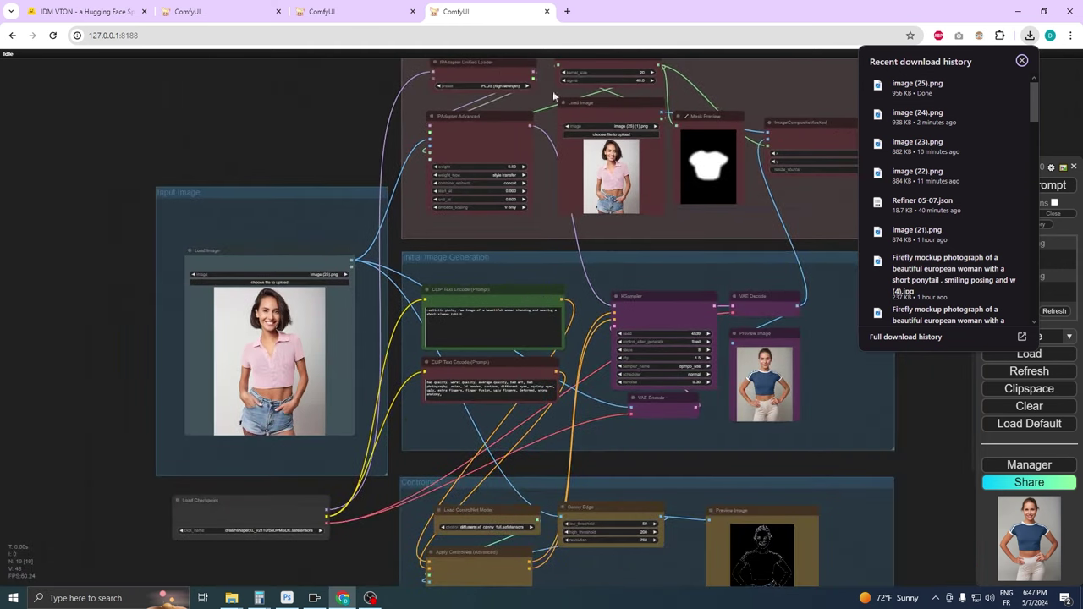
{"action": "left_click", "coordinate": [273, 157]}
{"action": "scroll", "coordinate": [295, 195], "scroll_direction": "up", "scroll_amount": 3}
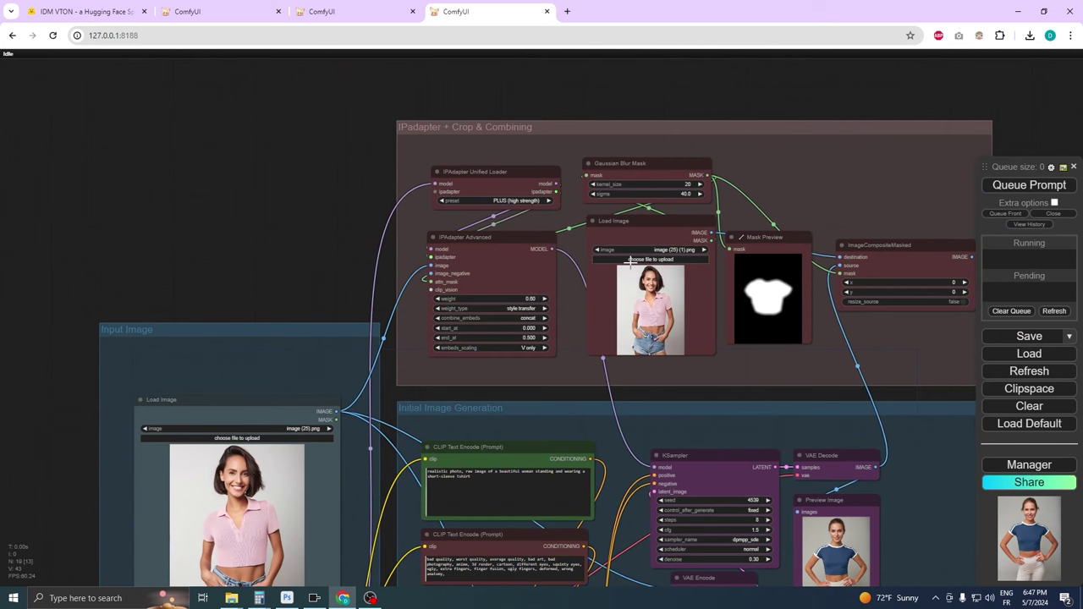
{"action": "left_click_drag", "start_coordinate": [207, 275], "coordinate": [217, 243]}
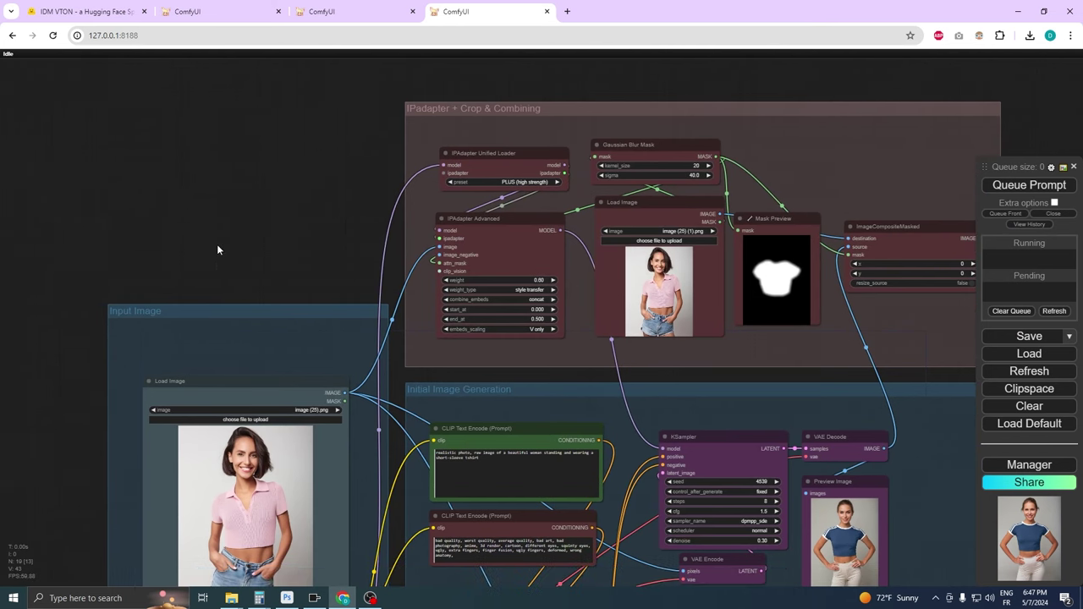
Paint a mask over the pink polo in MaskEditor and save it to the node
{"action": "right_click", "coordinate": [673, 280]}
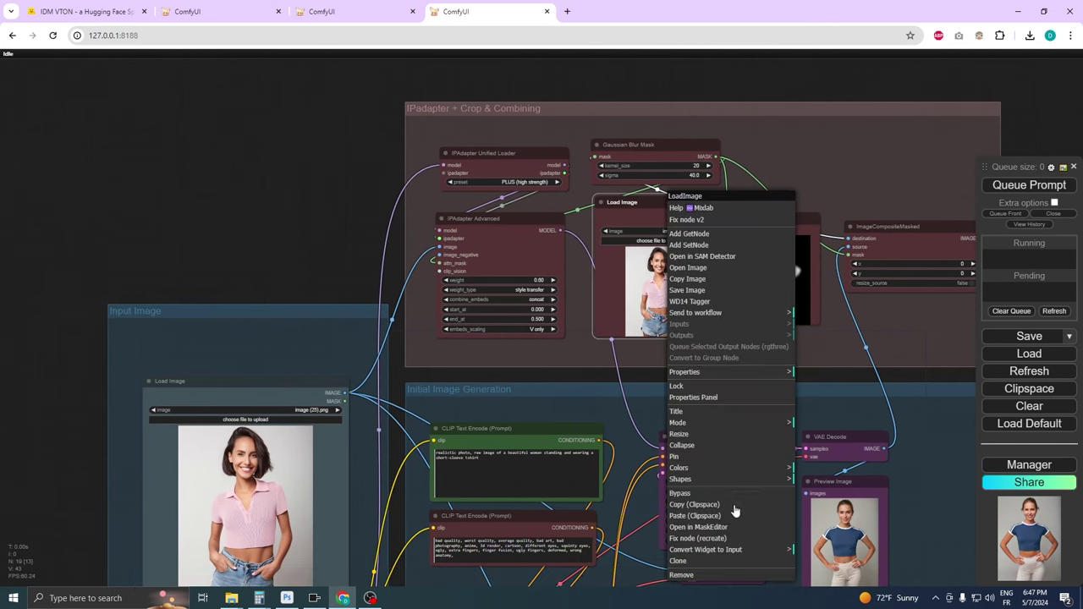
{"action": "left_click", "coordinate": [713, 527]}
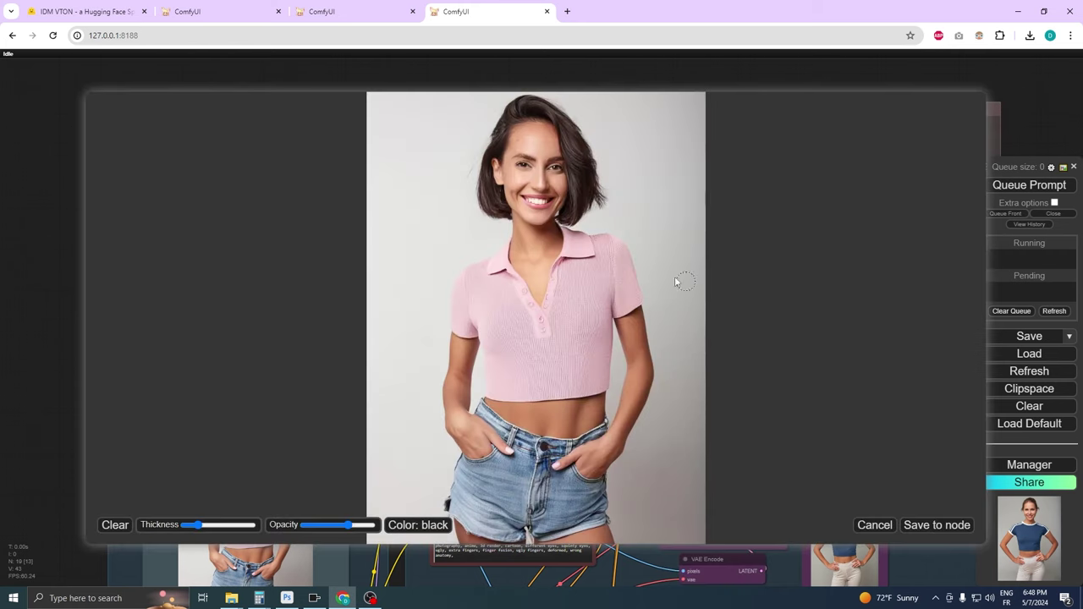
{"action": "mouse_move", "coordinate": [591, 243]}
{"action": "left_mouse_down"}
{"action": "mouse_move", "coordinate": [630, 294]}
{"action": "mouse_move", "coordinate": [620, 309]}
{"action": "mouse_move", "coordinate": [588, 245]}
{"action": "mouse_move", "coordinate": [569, 233]}
{"action": "mouse_move", "coordinate": [550, 313]}
{"action": "mouse_move", "coordinate": [509, 268]}
{"action": "mouse_move", "coordinate": [507, 249]}
{"action": "mouse_move", "coordinate": [467, 281]}
{"action": "mouse_move", "coordinate": [469, 334]}
{"action": "mouse_move", "coordinate": [484, 341]}
{"action": "mouse_move", "coordinate": [495, 393]}
{"action": "mouse_move", "coordinate": [558, 399]}
{"action": "mouse_move", "coordinate": [600, 378]}
{"action": "mouse_move", "coordinate": [597, 287]}
{"action": "mouse_move", "coordinate": [588, 346]}
{"action": "mouse_move", "coordinate": [494, 341]}
{"action": "mouse_move", "coordinate": [501, 277]}
{"action": "mouse_move", "coordinate": [572, 326]}
{"action": "mouse_move", "coordinate": [493, 316]}
{"action": "mouse_move", "coordinate": [561, 339]}
{"action": "mouse_move", "coordinate": [506, 342]}
{"action": "left_mouse_up"}
{"action": "left_click", "coordinate": [916, 525]}
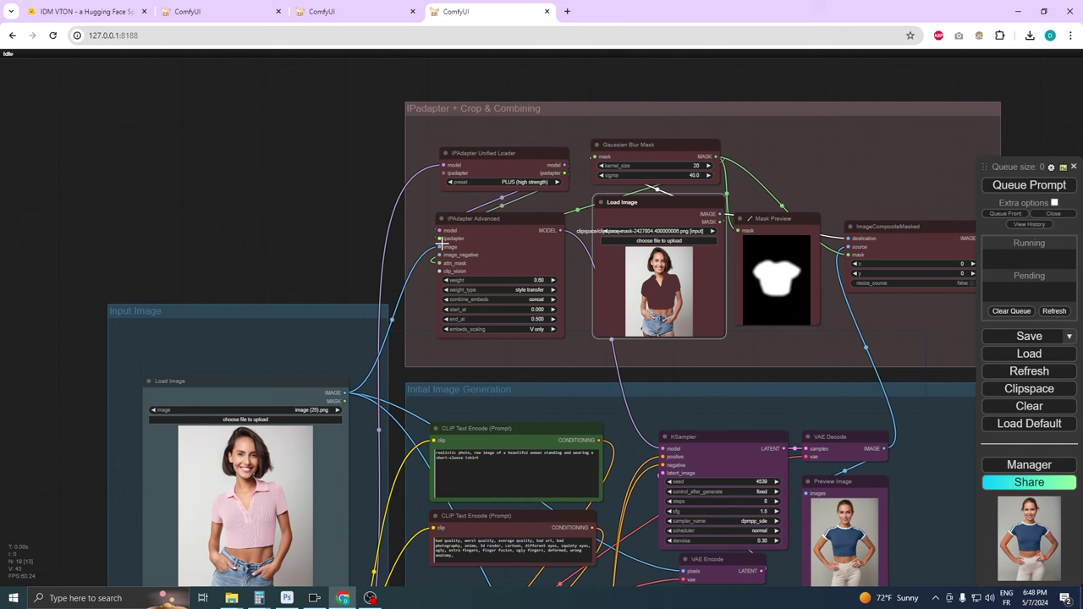
Feed Female T-Shirt 2.jpg into IPAdapter Advanced's image input through a new Load Image node
{"action": "left_click_drag", "start_coordinate": [439, 245], "coordinate": [350, 211]}
{"action": "left_click", "coordinate": [263, 190]}
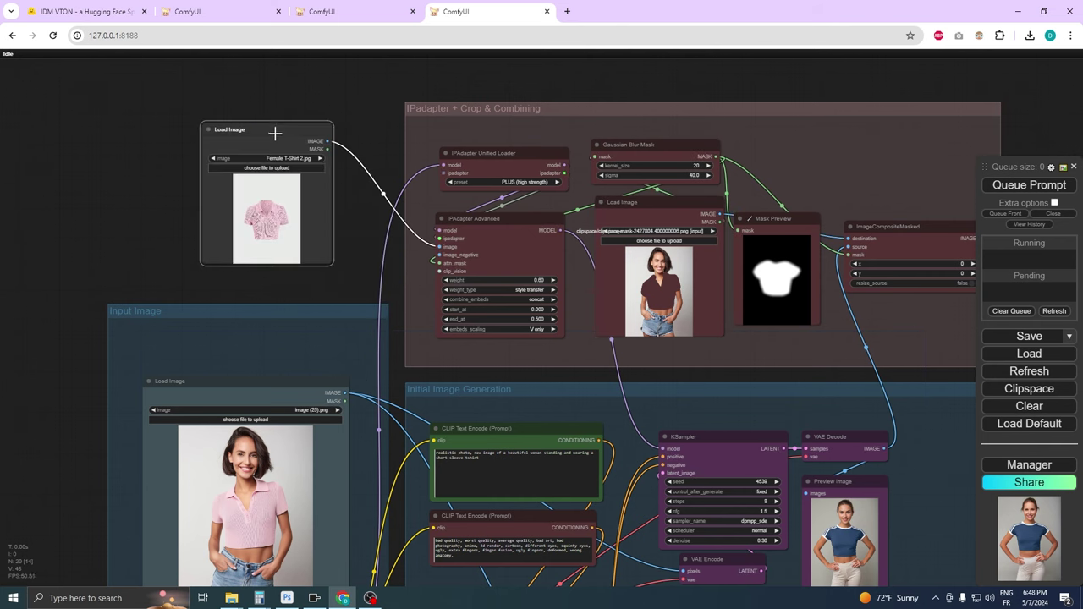
{"action": "left_click_drag", "start_coordinate": [275, 133], "coordinate": [298, 165]}
{"action": "scroll", "coordinate": [389, 224], "scroll_direction": "down", "scroll_amount": 3}
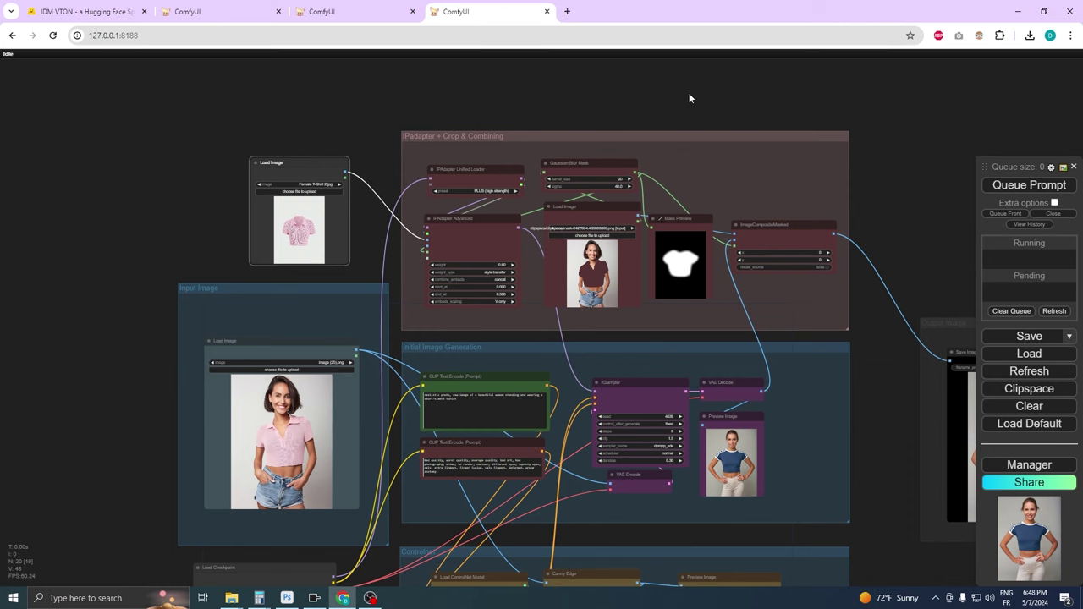
Queue the workflow to generate the refined pink-polo photo
{"action": "left_click_drag", "start_coordinate": [689, 98], "coordinate": [650, 89]}
{"action": "left_click_drag", "start_coordinate": [871, 174], "coordinate": [787, 162]}
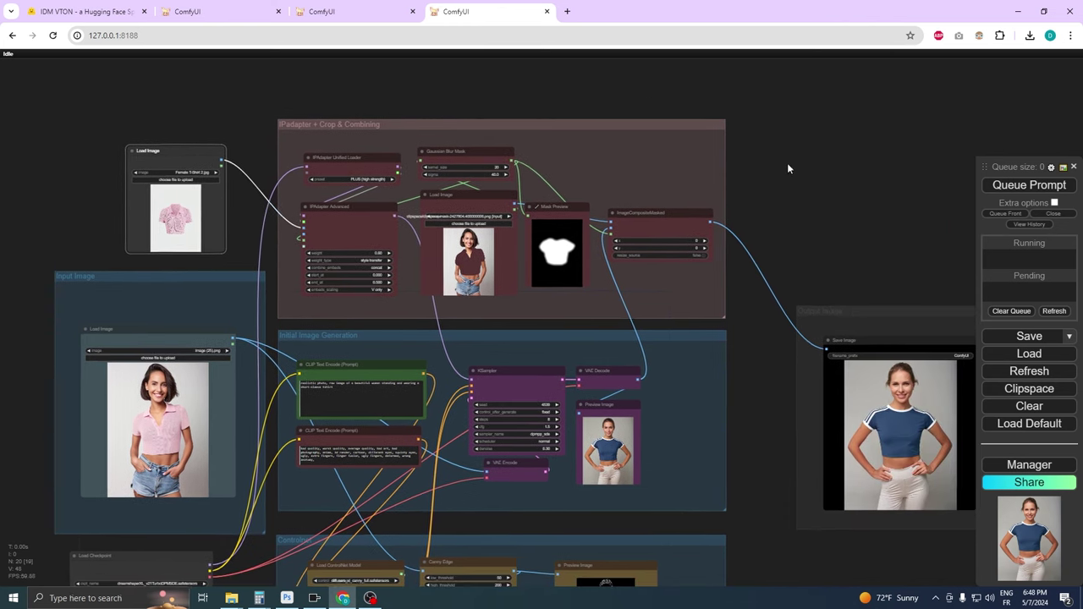
{"action": "scroll", "coordinate": [787, 168], "scroll_direction": "down", "scroll_amount": 2}
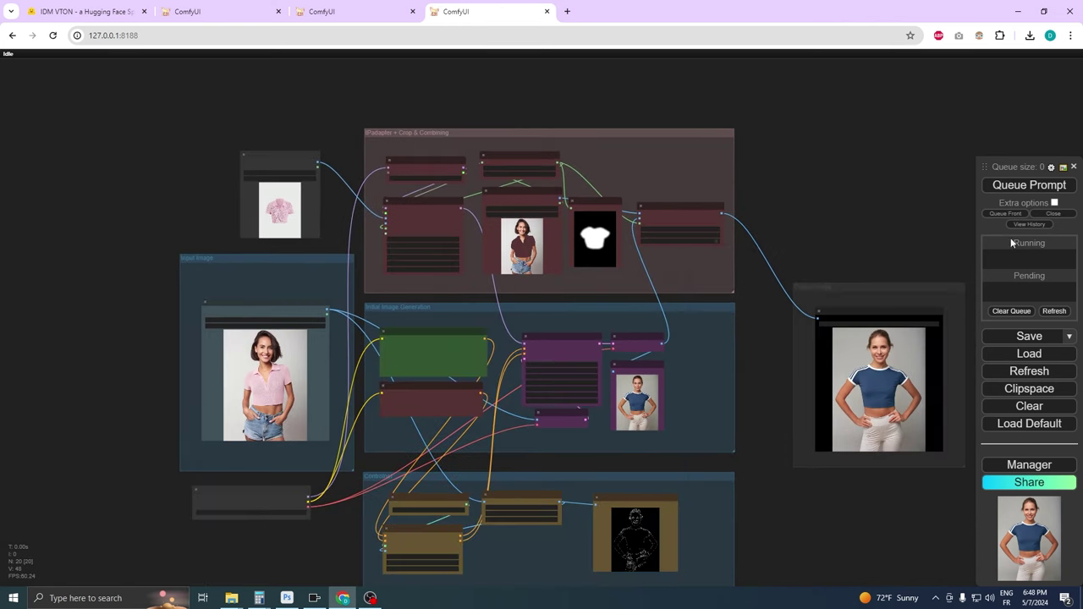
{"action": "left_click", "coordinate": [1028, 186]}
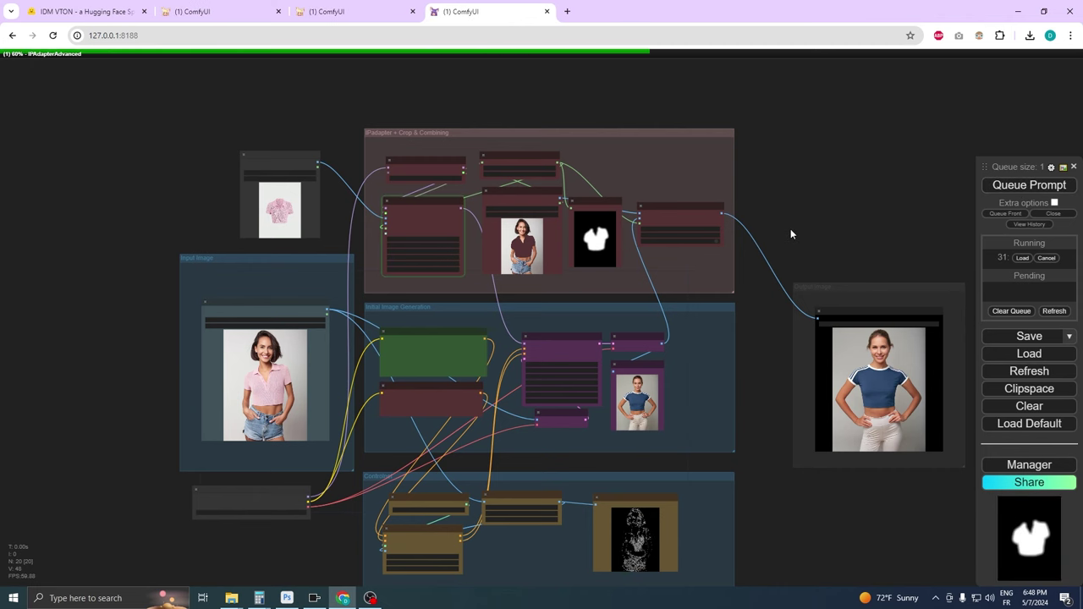
Zoom in on the Save Image output to inspect the more detailed pink cropped polo
{"action": "scroll", "coordinate": [425, 152], "scroll_direction": "up", "scroll_amount": 3}
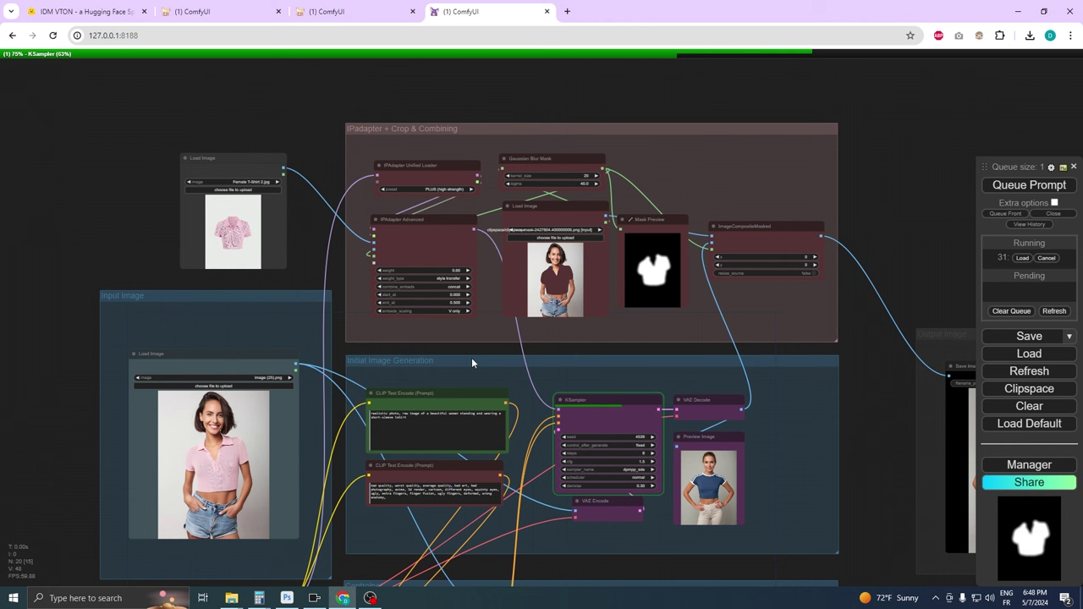
{"action": "left_click_drag", "start_coordinate": [880, 309], "coordinate": [785, 262]}
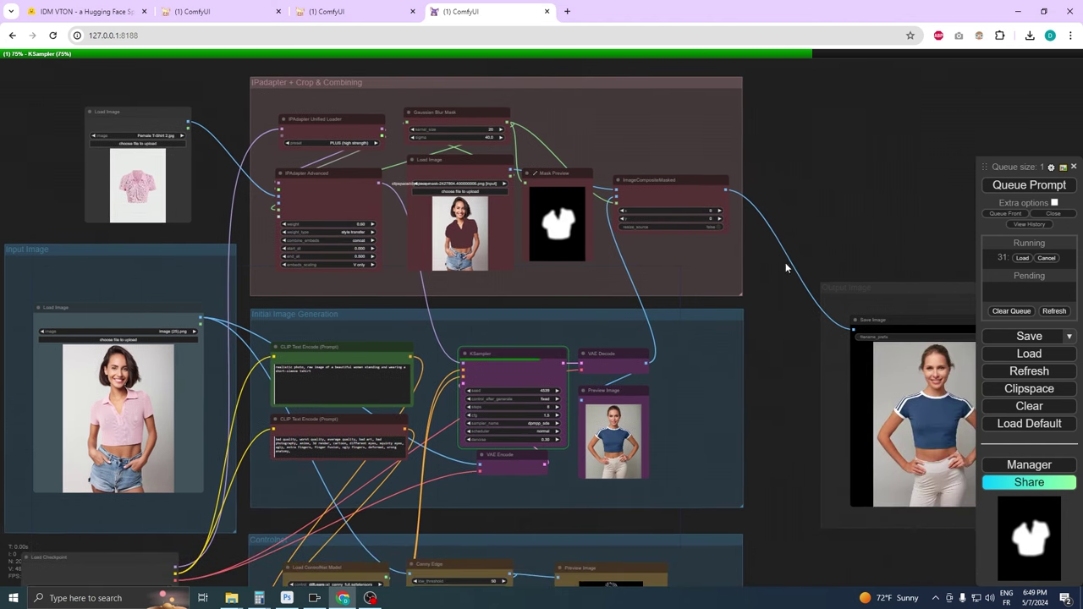
{"action": "scroll", "coordinate": [705, 460], "scroll_direction": "up", "scroll_amount": 10}
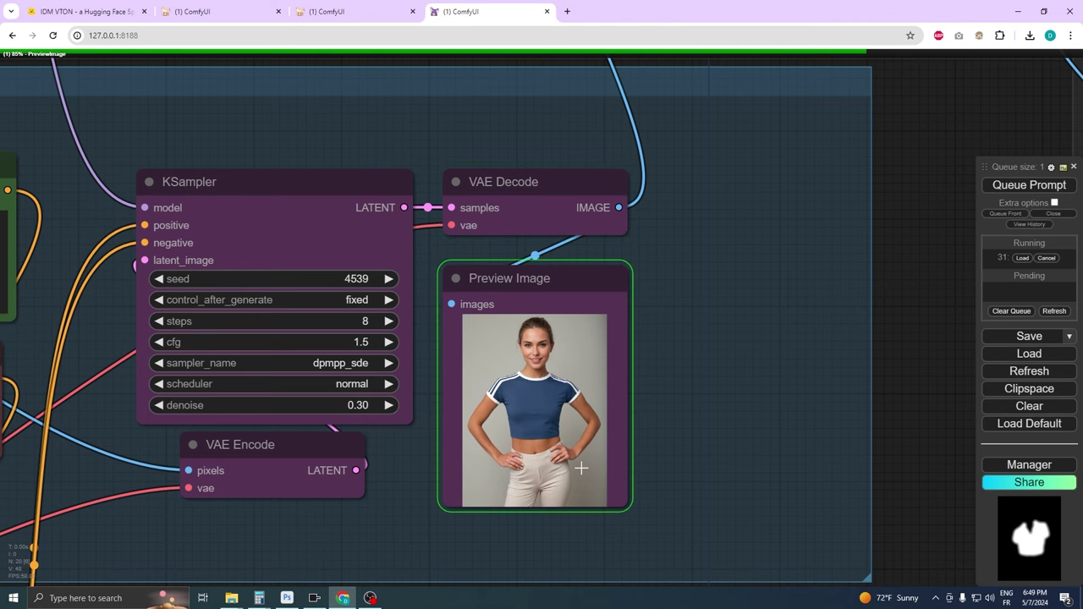
{"action": "scroll", "coordinate": [581, 468], "scroll_direction": "up", "scroll_amount": 5}
{"action": "scroll", "coordinate": [550, 471], "scroll_direction": "up", "scroll_amount": 1}
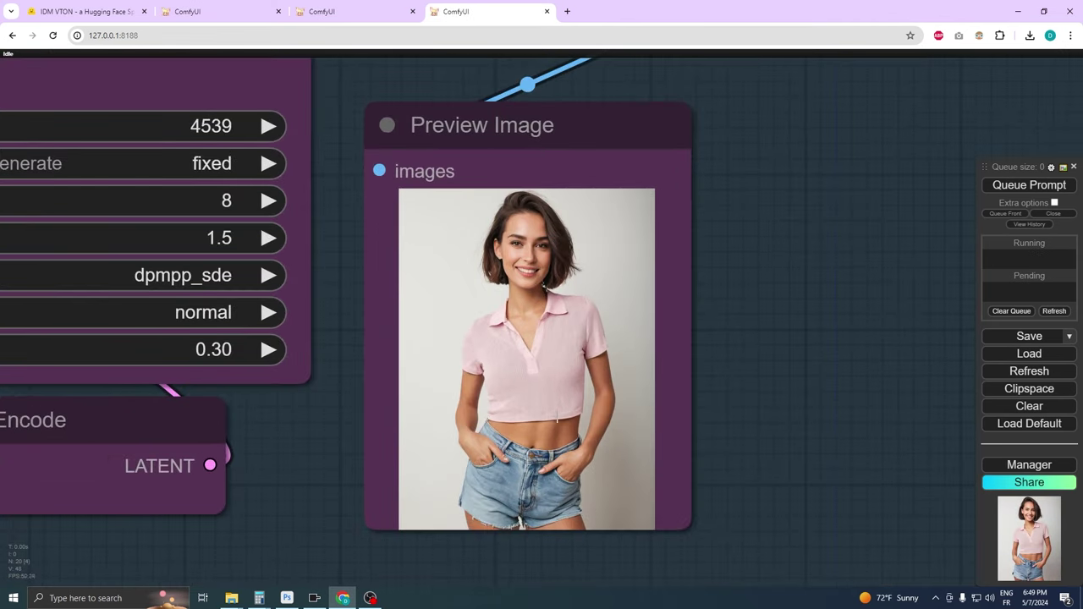
{"action": "scroll", "coordinate": [556, 401], "scroll_direction": "down", "scroll_amount": 6}
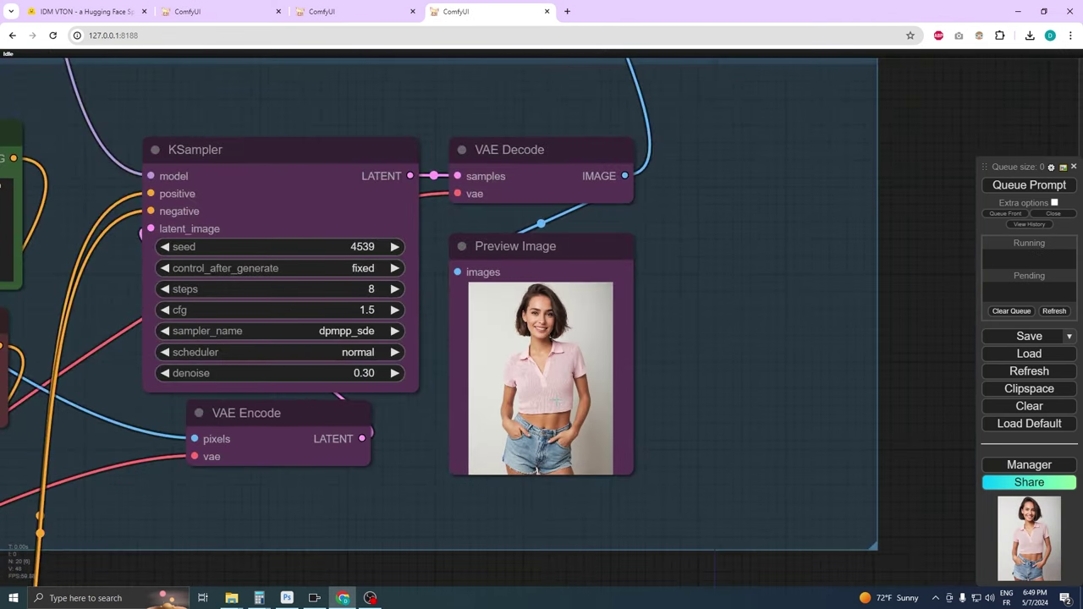
{"action": "scroll", "coordinate": [555, 381], "scroll_direction": "down", "scroll_amount": 3}
{"action": "scroll", "coordinate": [774, 322], "scroll_direction": "down", "scroll_amount": 2}
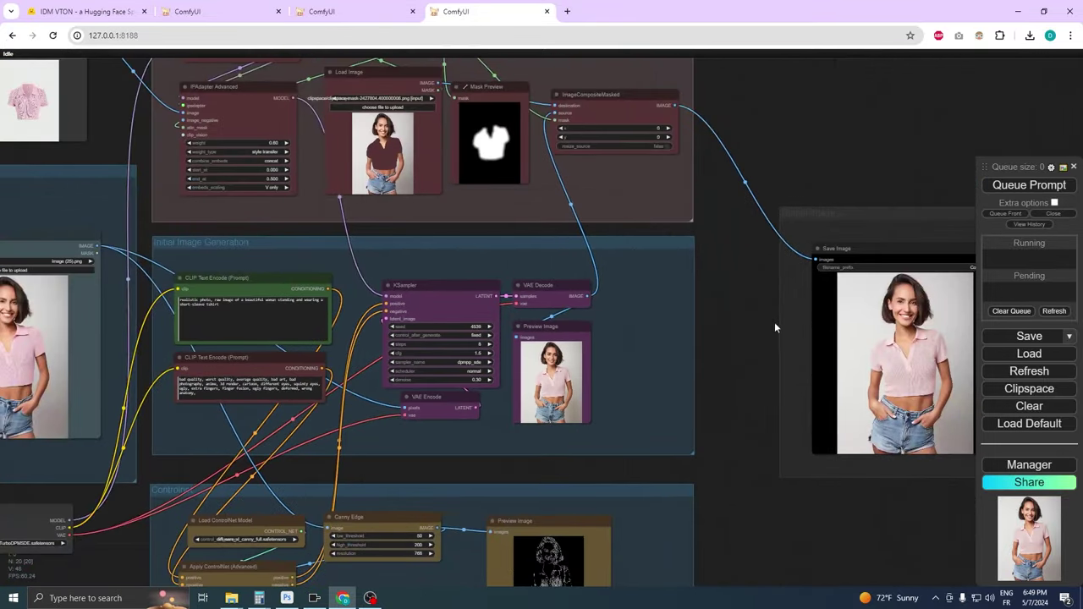
{"action": "left_click_drag", "start_coordinate": [774, 322], "coordinate": [567, 313]}
{"action": "scroll", "coordinate": [567, 312], "scroll_direction": "down", "scroll_amount": 1}
{"action": "scroll", "coordinate": [697, 355], "scroll_direction": "up", "scroll_amount": 11}
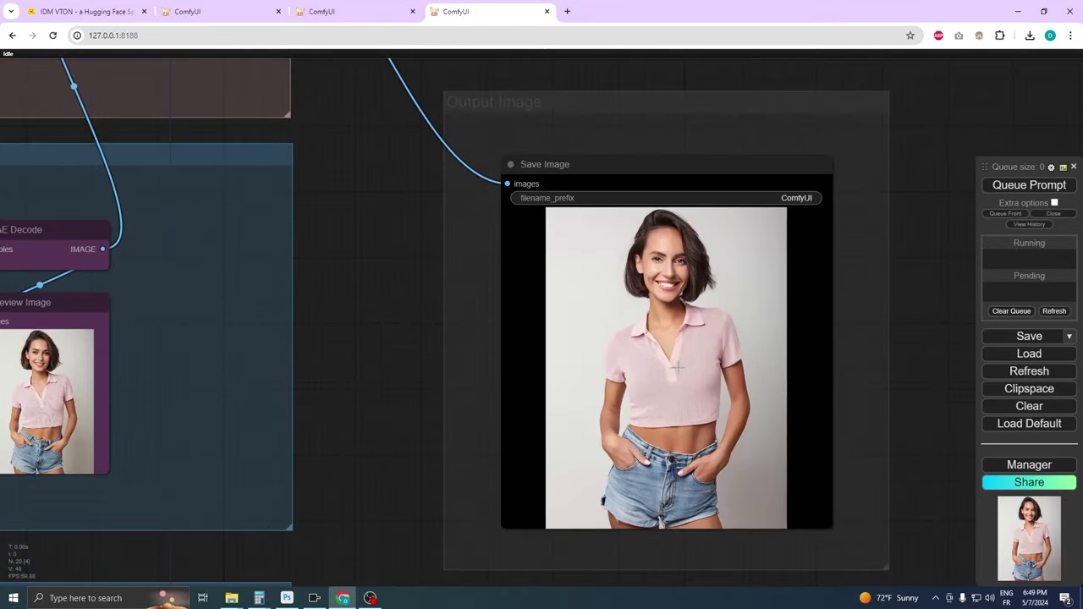
{"action": "scroll", "coordinate": [702, 378], "scroll_direction": "up", "scroll_amount": 3}
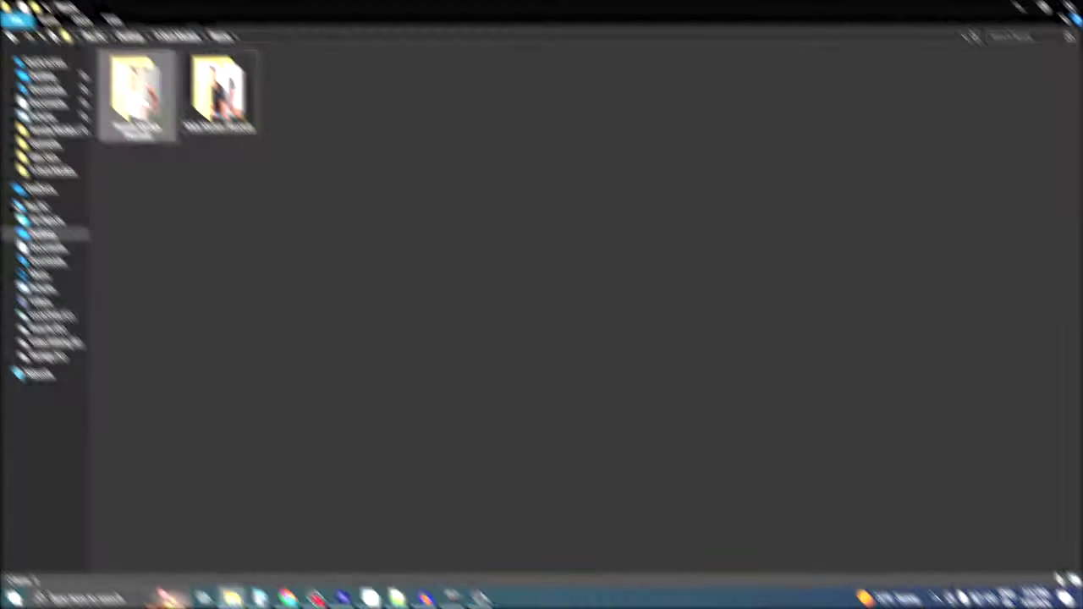
Preview the Female Models (Resized) photos from Female Dress Shirt Model 1.jpg, browsing forward and back
{"action": "double_click", "coordinate": [145, 89]}
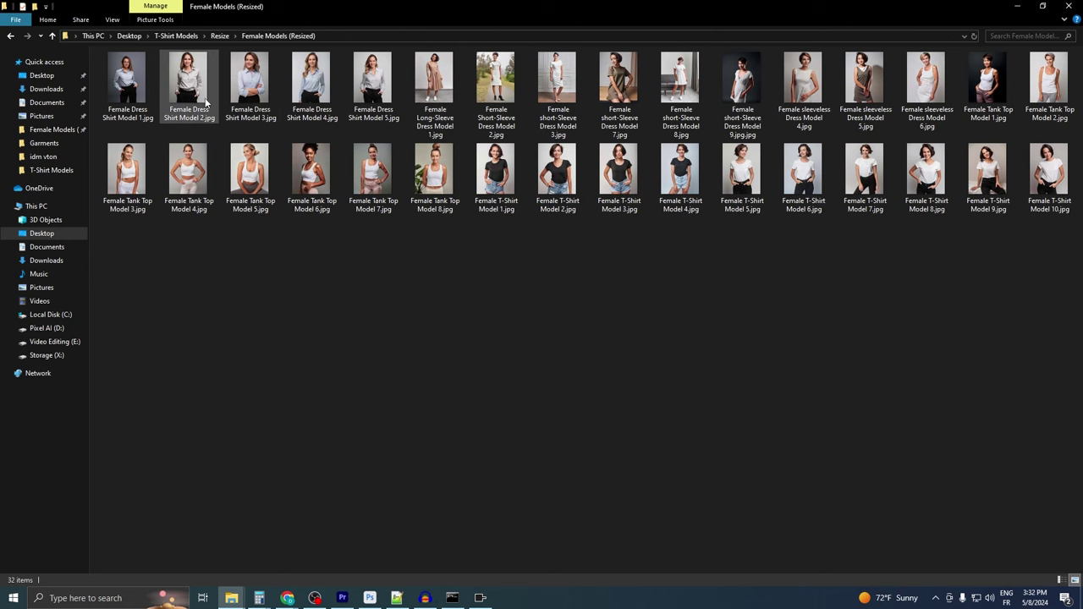
{"action": "double_click", "coordinate": [134, 75]}
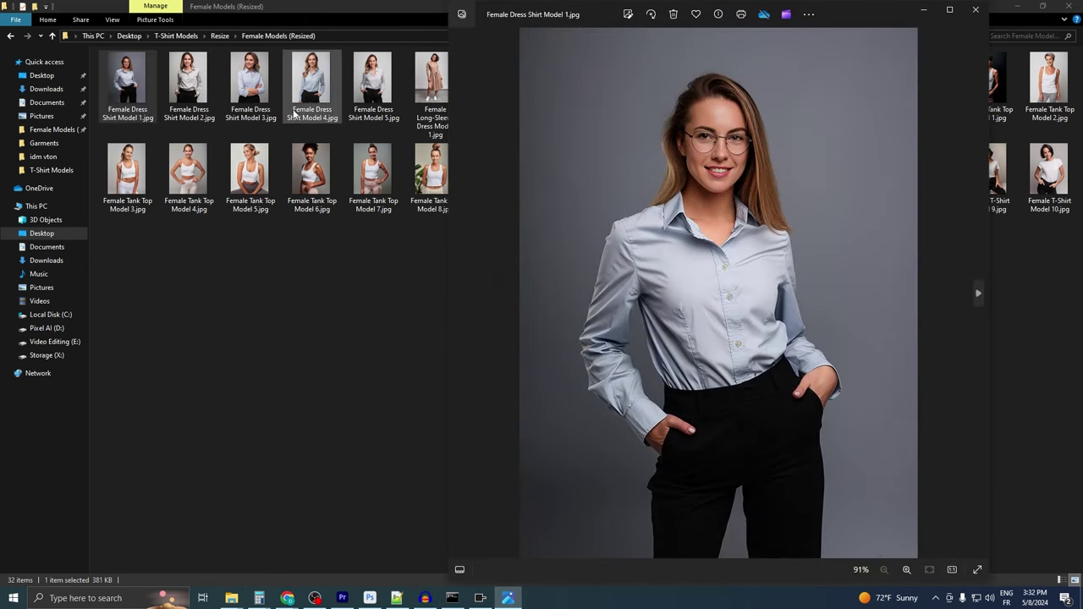
{"action": "key", "text": "Right"}
{"action": "key", "text": "Right"}
{"action": "key", "text": "Right"}
{"action": "key", "text": "Right"}
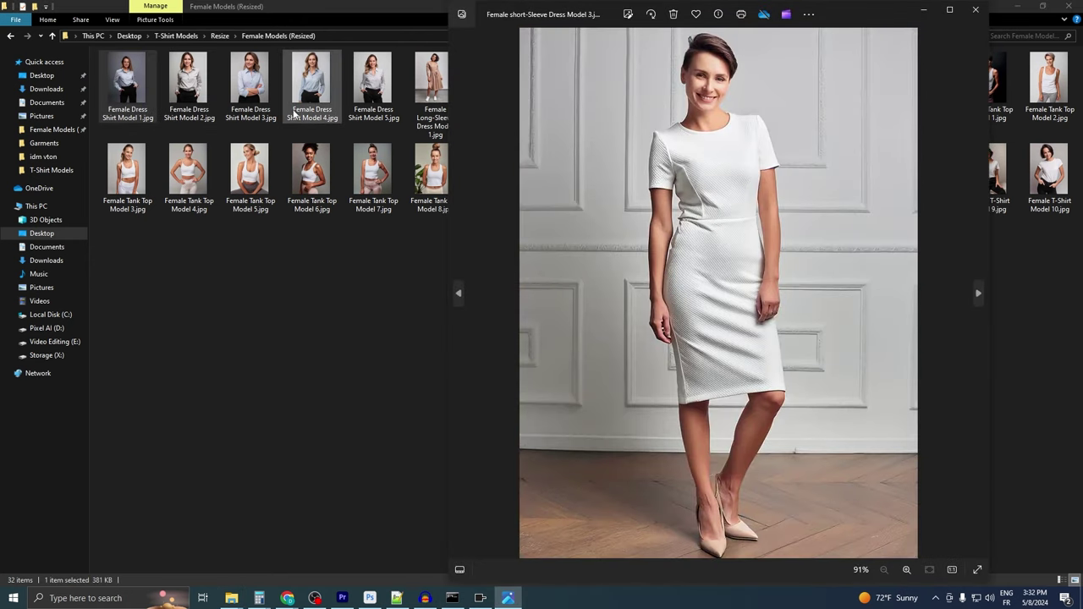
{"action": "key", "text": "Right"}
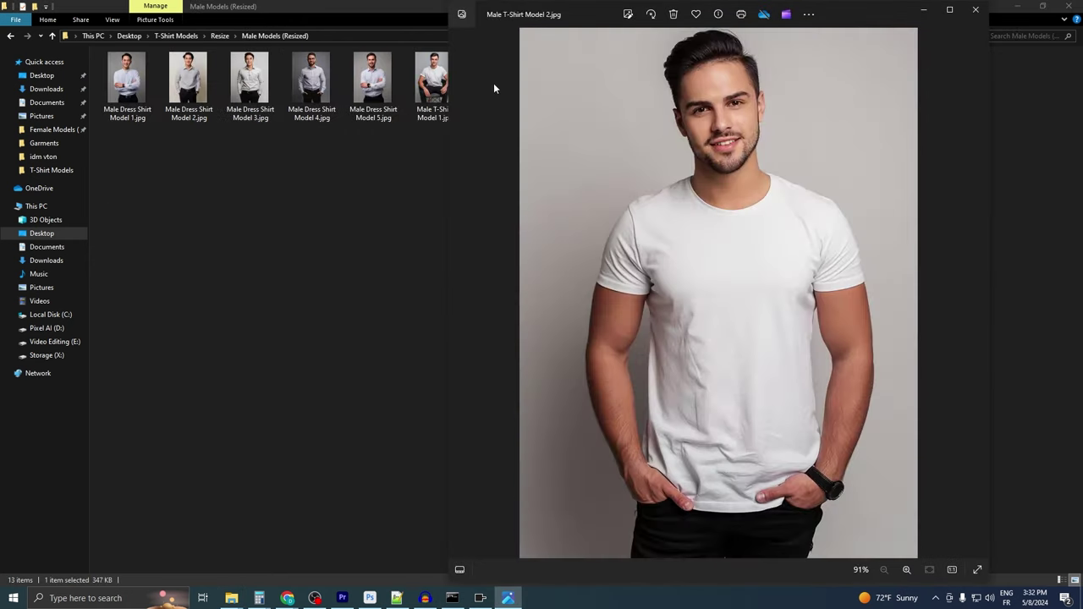
{"action": "key", "text": "Right"}
{"action": "key", "text": "Right"}
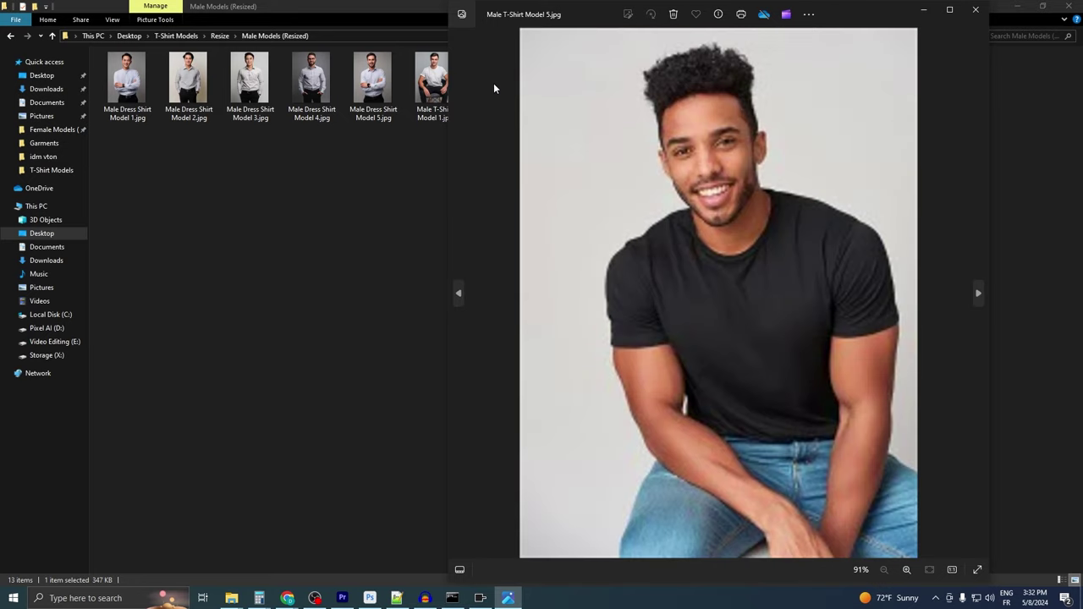
{"action": "key", "text": "Right"}
{"action": "key", "text": "Right"}
{"action": "key", "text": "Right"}
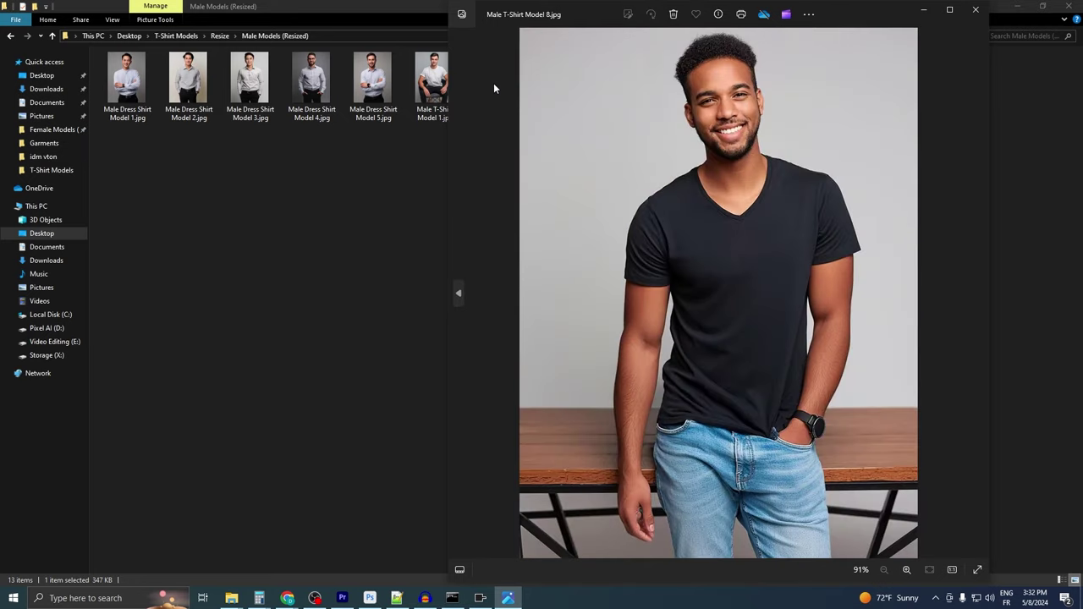
{"action": "key", "text": "Left"}
{"action": "key", "text": "Left"}
{"action": "key", "text": "Left"}
{"action": "key", "text": "Left"}
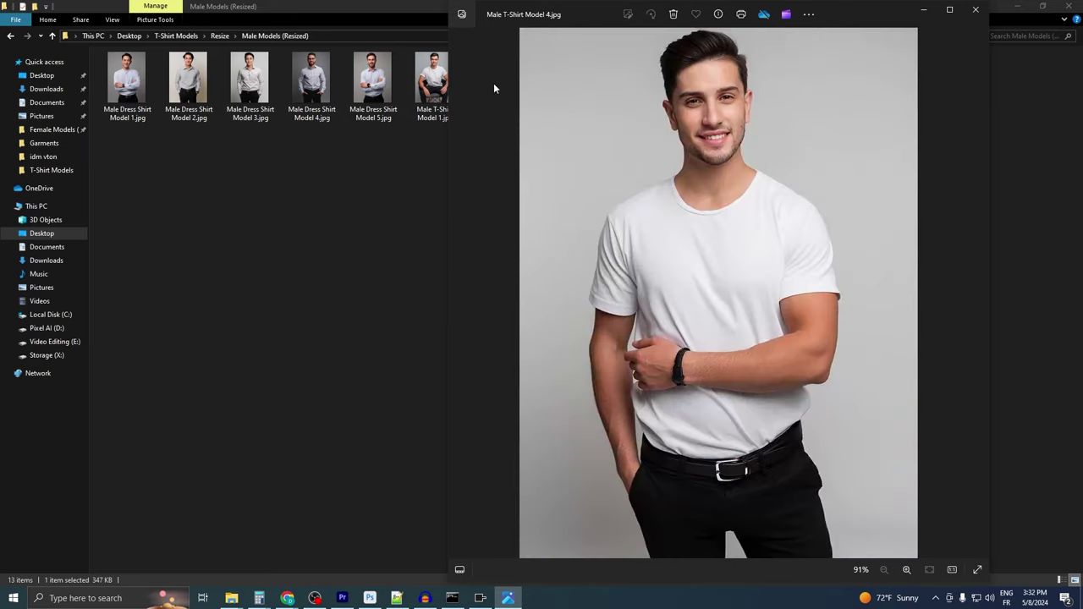
{"action": "key", "text": "Left"}
{"action": "key", "text": "Left"}
{"action": "key", "text": "Left"}
{"action": "key", "text": "Left"}
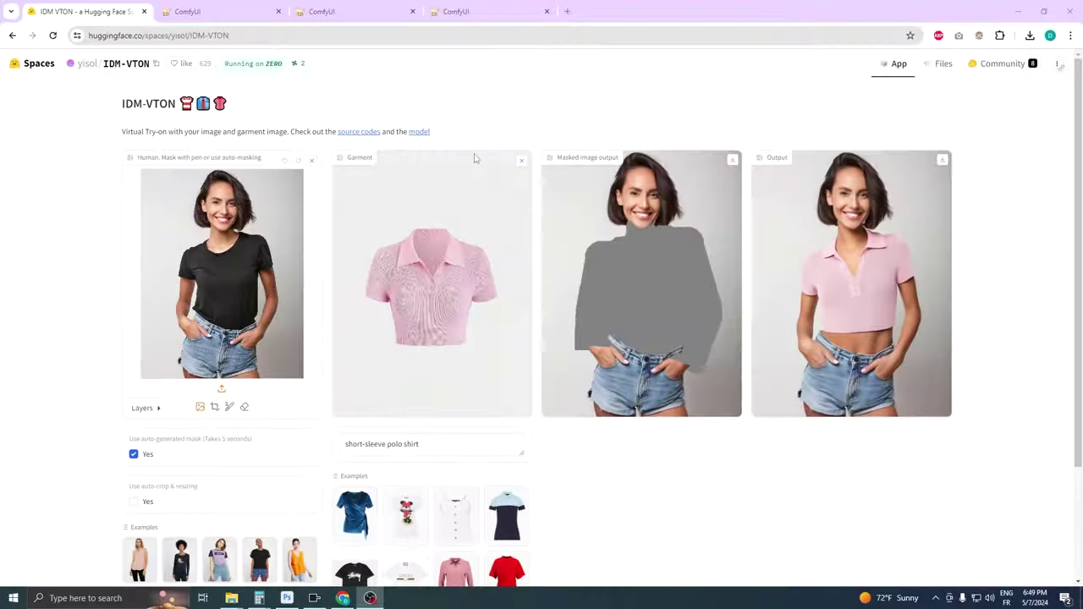
Replace the pink-polo inputs with Male Dress Shirt Model 1.jpg as human and Male Shirt 2.webp as garment
{"action": "left_click", "coordinate": [311, 161]}
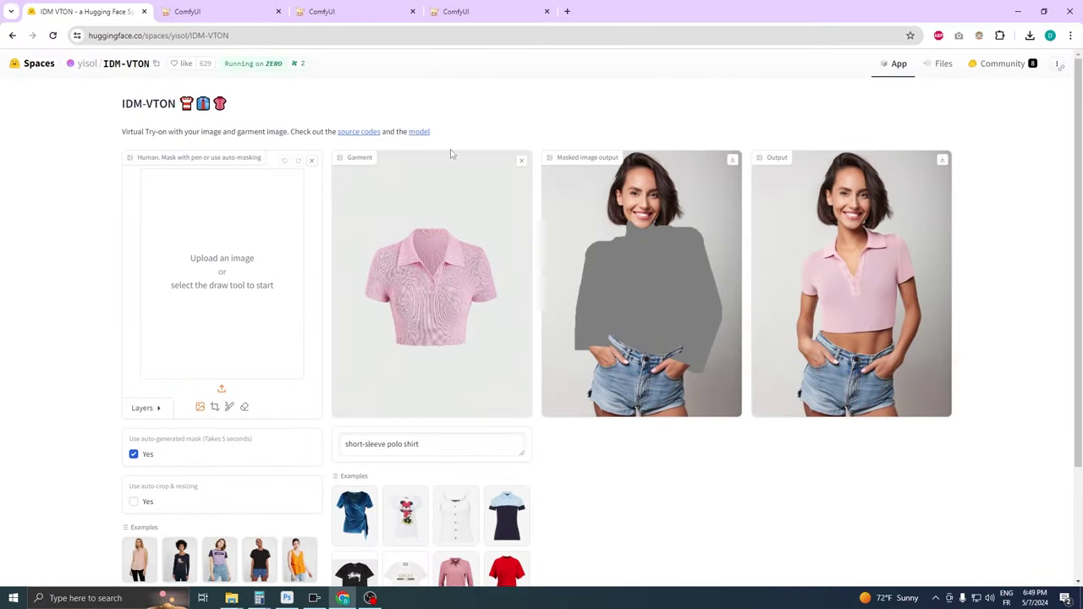
{"action": "left_click", "coordinate": [522, 163]}
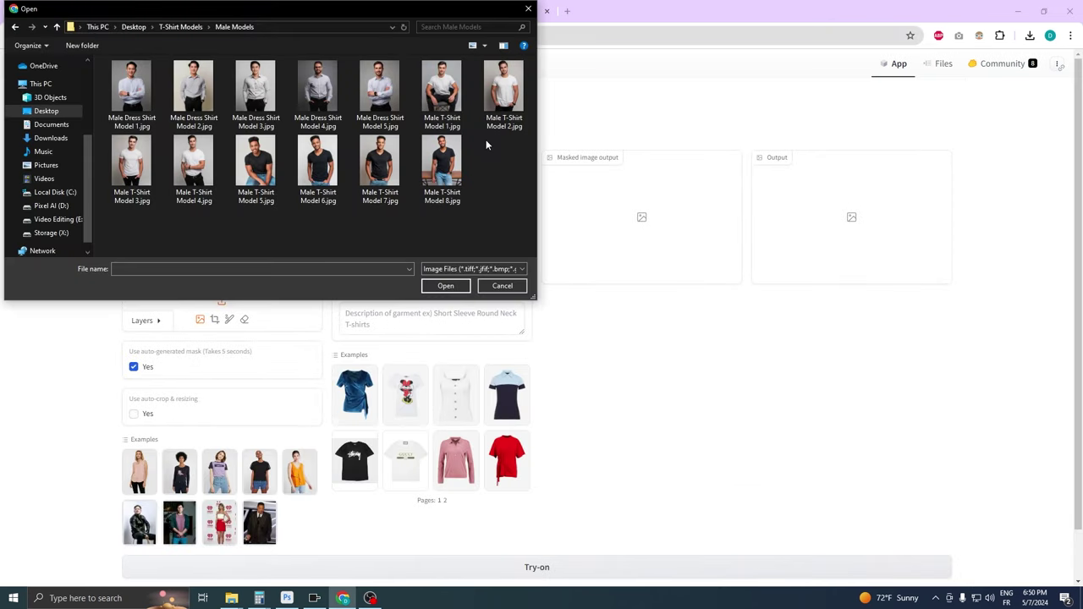
{"action": "double_click", "coordinate": [138, 91]}
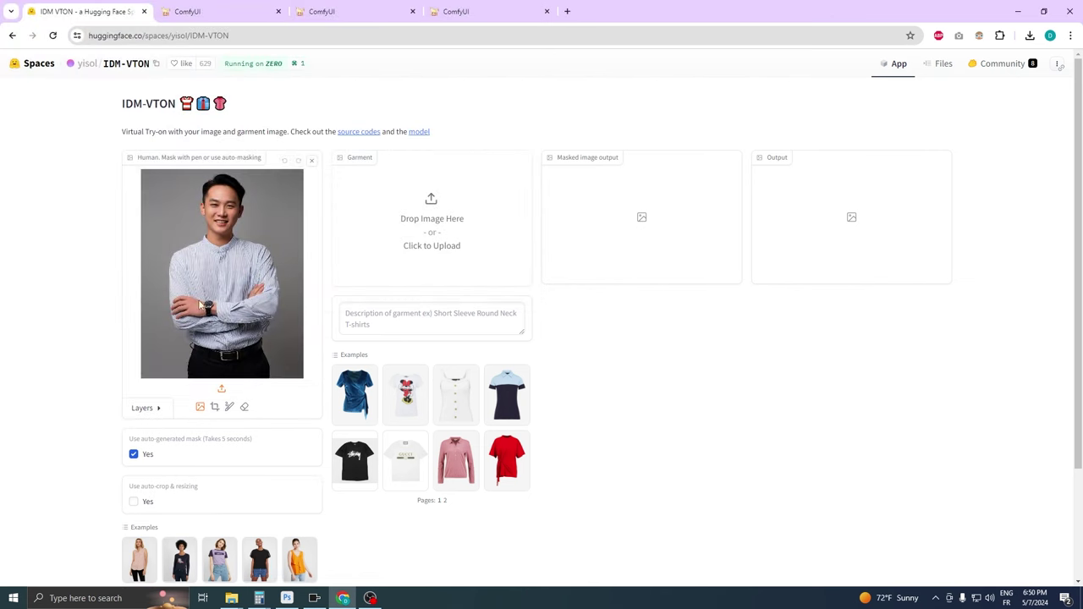
{"action": "left_click", "coordinate": [430, 233]}
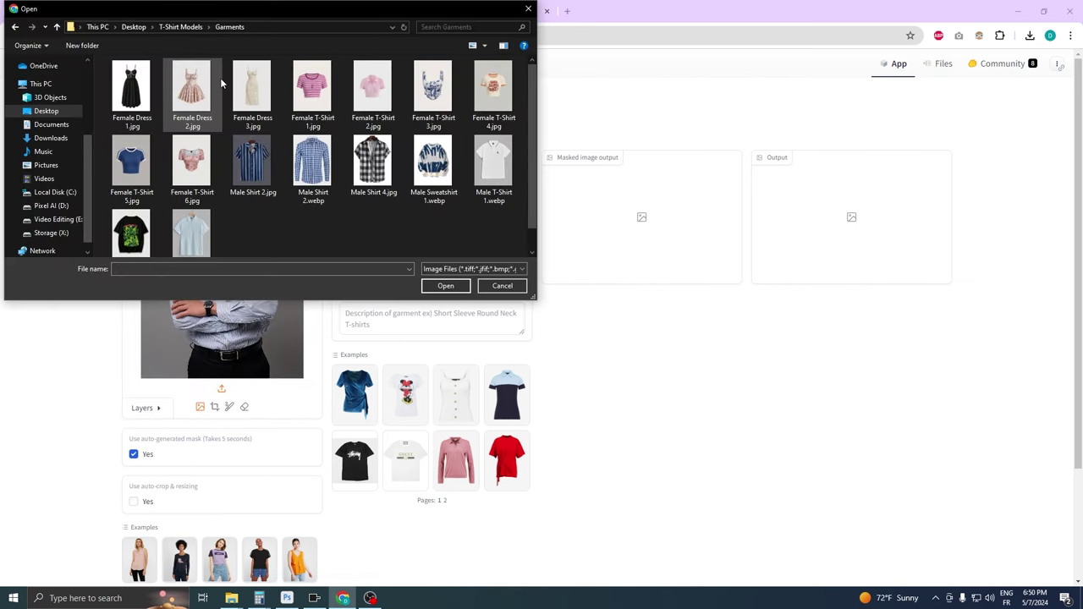
{"action": "double_click", "coordinate": [313, 167]}
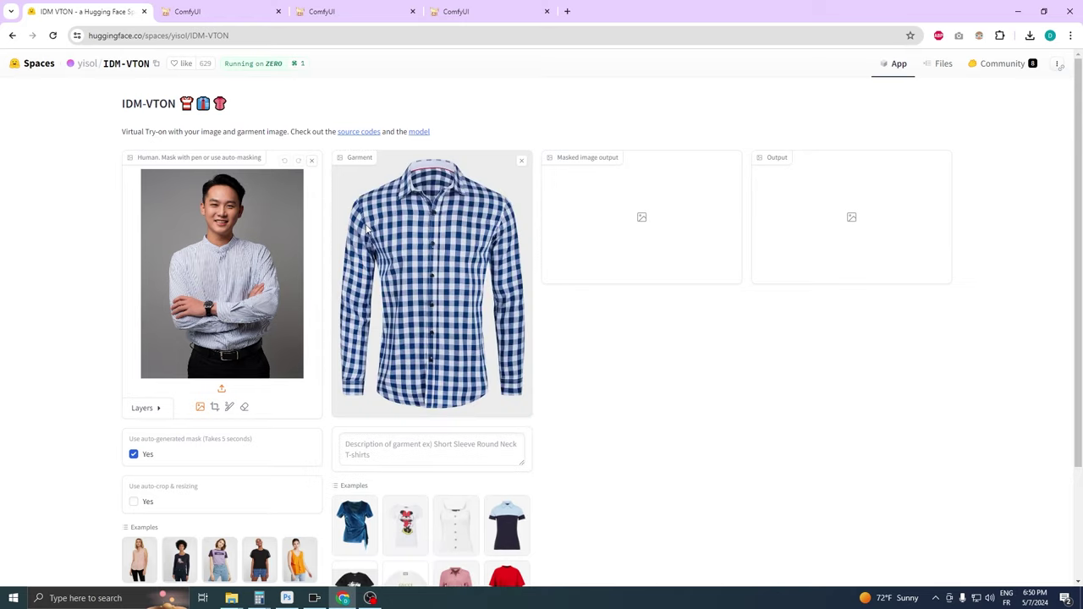
Paint the red mask over the man's striped shirt and folded arms, collar down to belt
{"action": "left_click", "coordinate": [230, 407]}
{"action": "scroll", "coordinate": [254, 338], "scroll_direction": "up", "scroll_amount": 6}
{"action": "left_click_drag", "start_coordinate": [286, 284], "coordinate": [328, 264]}
{"action": "mouse_move", "coordinate": [323, 218]}
{"action": "left_mouse_down"}
{"action": "mouse_move", "coordinate": [161, 355]}
{"action": "mouse_move", "coordinate": [296, 429]}
{"action": "left_mouse_up"}
{"action": "mouse_move", "coordinate": [213, 426]}
{"action": "left_mouse_down"}
{"action": "mouse_move", "coordinate": [368, 459]}
{"action": "mouse_move", "coordinate": [421, 266]}
{"action": "mouse_move", "coordinate": [330, 212]}
{"action": "mouse_move", "coordinate": [290, 396]}
{"action": "mouse_move", "coordinate": [227, 408]}
{"action": "mouse_move", "coordinate": [315, 374]}
{"action": "mouse_move", "coordinate": [371, 441]}
{"action": "left_mouse_up"}
{"action": "scroll", "coordinate": [372, 441], "scroll_direction": "up", "scroll_amount": 3}
{"action": "scroll", "coordinate": [371, 440], "scroll_direction": "down", "scroll_amount": 2}
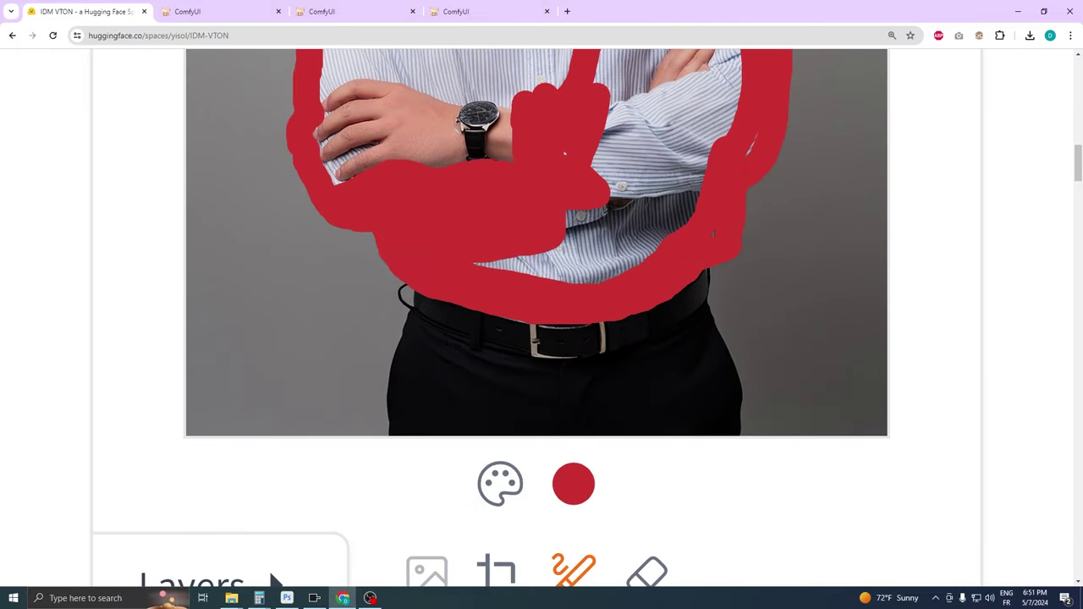
{"action": "scroll", "coordinate": [275, 583], "scroll_direction": "up", "scroll_amount": 1}
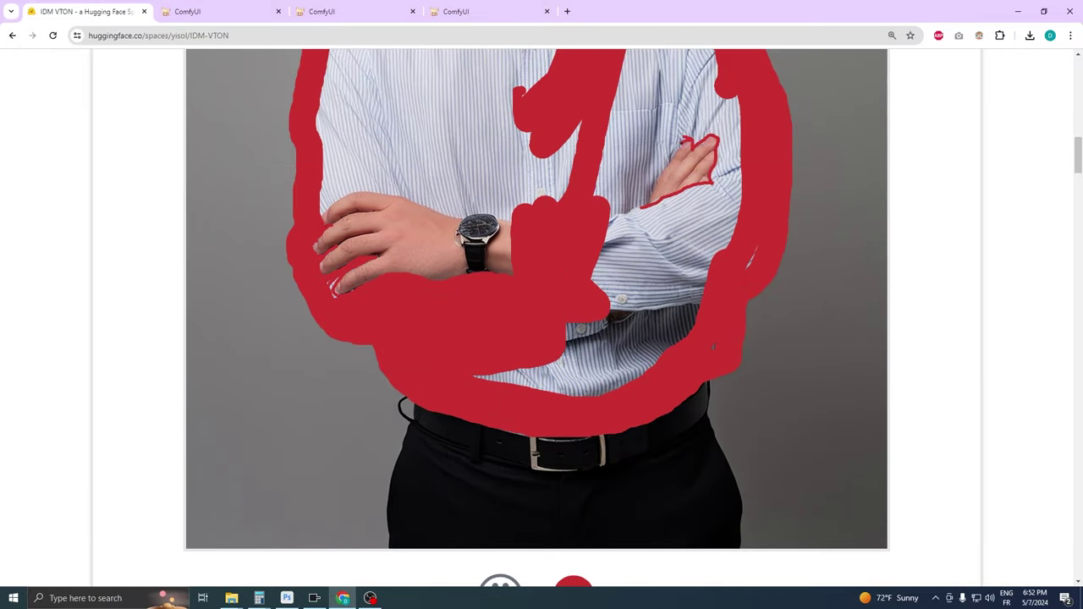
{"action": "left_click_drag", "start_coordinate": [606, 222], "coordinate": [728, 100]}
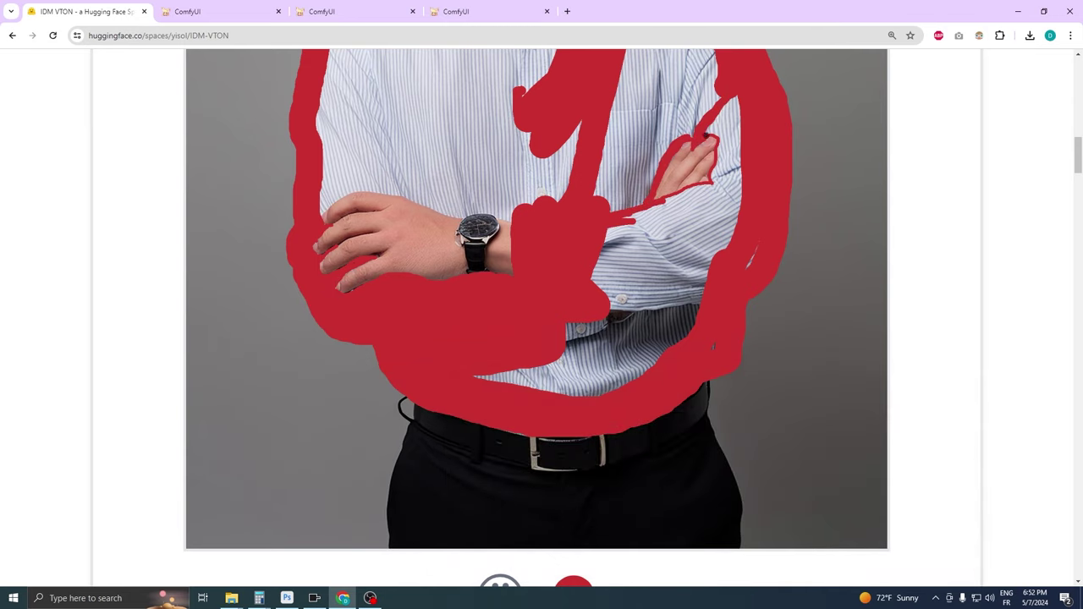
{"action": "mouse_move", "coordinate": [707, 135]}
{"action": "left_mouse_down"}
{"action": "mouse_move", "coordinate": [720, 202]}
{"action": "mouse_move", "coordinate": [586, 412]}
{"action": "mouse_move", "coordinate": [767, 228]}
{"action": "mouse_move", "coordinate": [562, 376]}
{"action": "mouse_move", "coordinate": [600, 268]}
{"action": "mouse_move", "coordinate": [669, 207]}
{"action": "mouse_move", "coordinate": [633, 313]}
{"action": "left_mouse_up"}
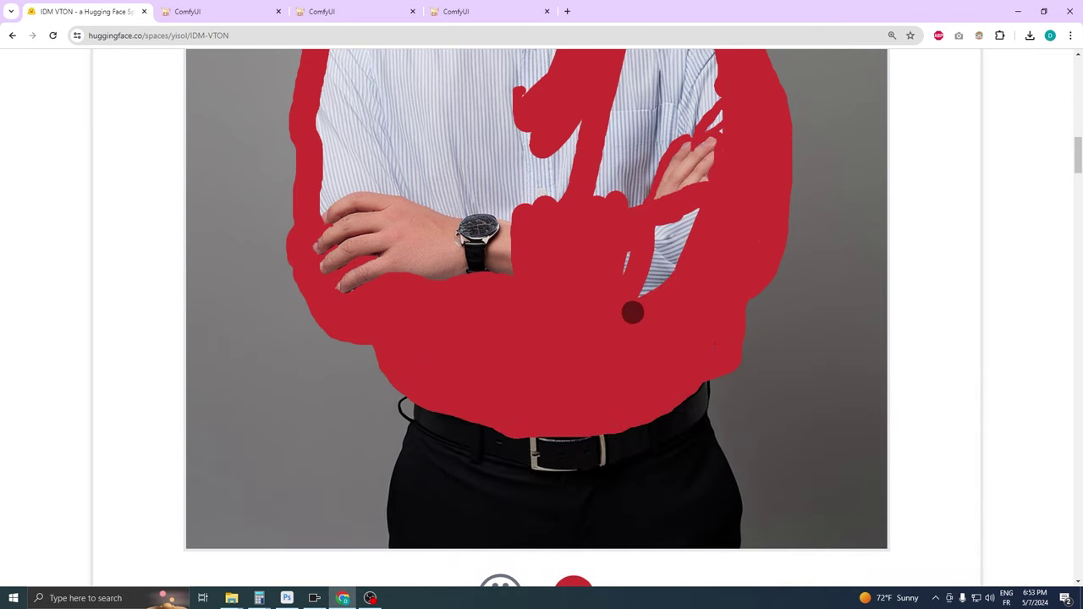
{"action": "scroll", "coordinate": [633, 313], "scroll_direction": "up", "scroll_amount": 2}
{"action": "mouse_move", "coordinate": [305, 406]}
{"action": "left_mouse_down"}
{"action": "mouse_move", "coordinate": [449, 427]}
{"action": "mouse_move", "coordinate": [709, 343]}
{"action": "mouse_move", "coordinate": [344, 278]}
{"action": "mouse_move", "coordinate": [685, 307]}
{"action": "mouse_move", "coordinate": [457, 386]}
{"action": "mouse_move", "coordinate": [636, 364]}
{"action": "left_mouse_up"}
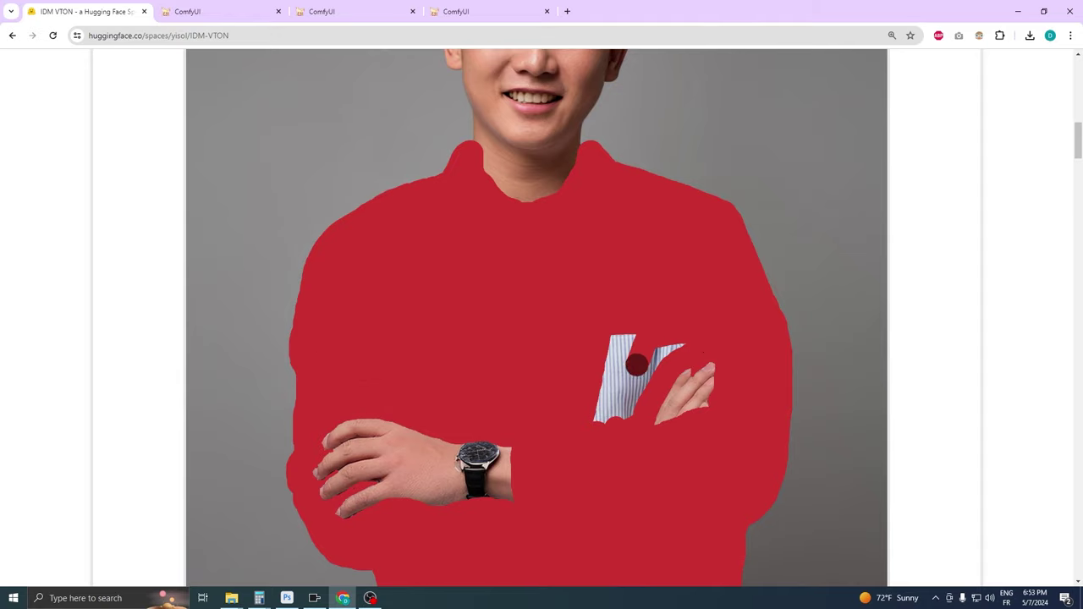
Describe the garment as 'long-sleeve dress shirt' and run the try-on with the blue checked shirt
{"action": "key", "text": "ctrl+minus"}
{"action": "key", "text": "ctrl+minus"}
{"action": "key", "text": "ctrl+minus"}
{"action": "key", "text": "ctrl+minus"}
{"action": "key", "text": "ctrl+minus"}
{"action": "key", "text": "ctrl+minus"}
{"action": "key", "text": "ctrl+minus"}
{"action": "key", "text": "ctrl+minus"}
{"action": "left_click", "coordinate": [467, 366]}
{"action": "type", "text": "long-sleeve dress shirt"}
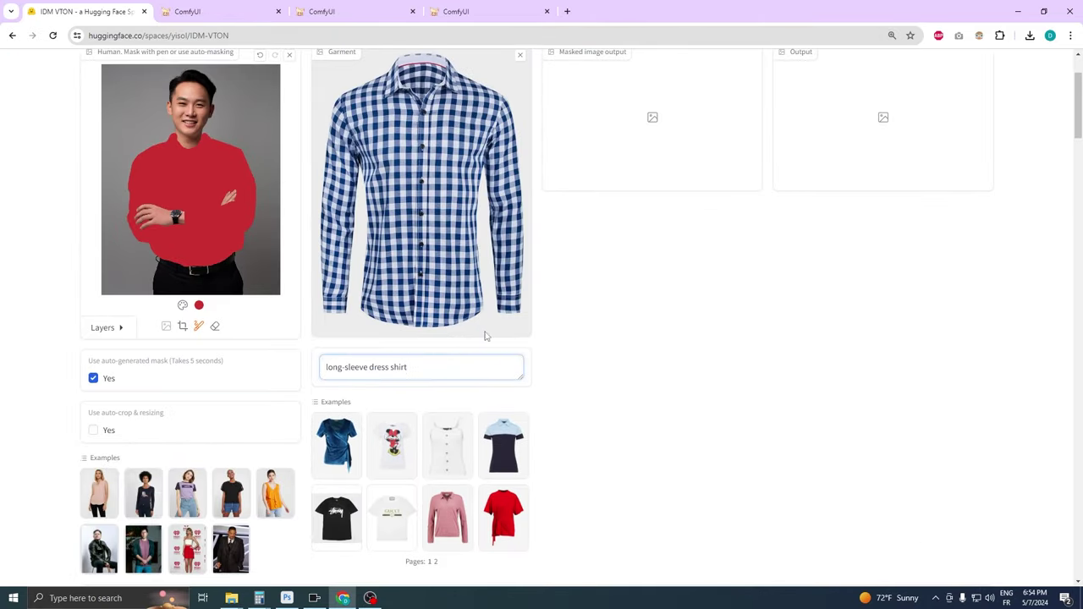
{"action": "scroll", "coordinate": [592, 330], "scroll_direction": "up", "scroll_amount": 2}
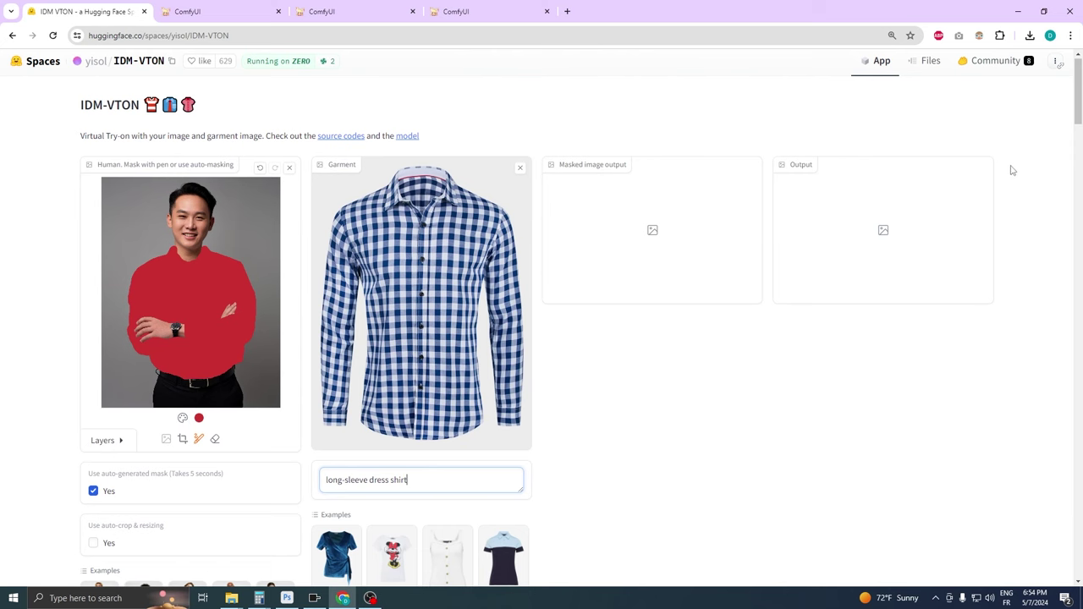
{"action": "scroll", "coordinate": [628, 426], "scroll_direction": "down", "scroll_amount": 2}
{"action": "scroll", "coordinate": [553, 428], "scroll_direction": "down", "scroll_amount": 3}
{"action": "left_click", "coordinate": [554, 430]}
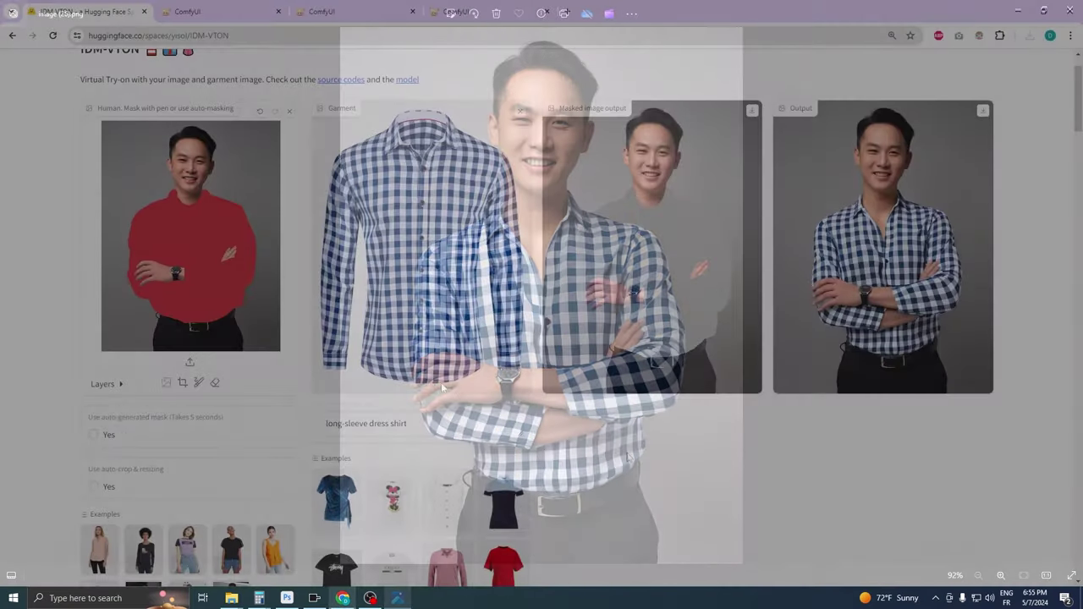
Rerun the checked-shirt try-on with 30 denoising steps and seed 42 from Advanced Settings
{"action": "scroll", "coordinate": [638, 416], "scroll_direction": "down", "scroll_amount": 2}
{"action": "scroll", "coordinate": [638, 416], "scroll_direction": "down", "scroll_amount": 3}
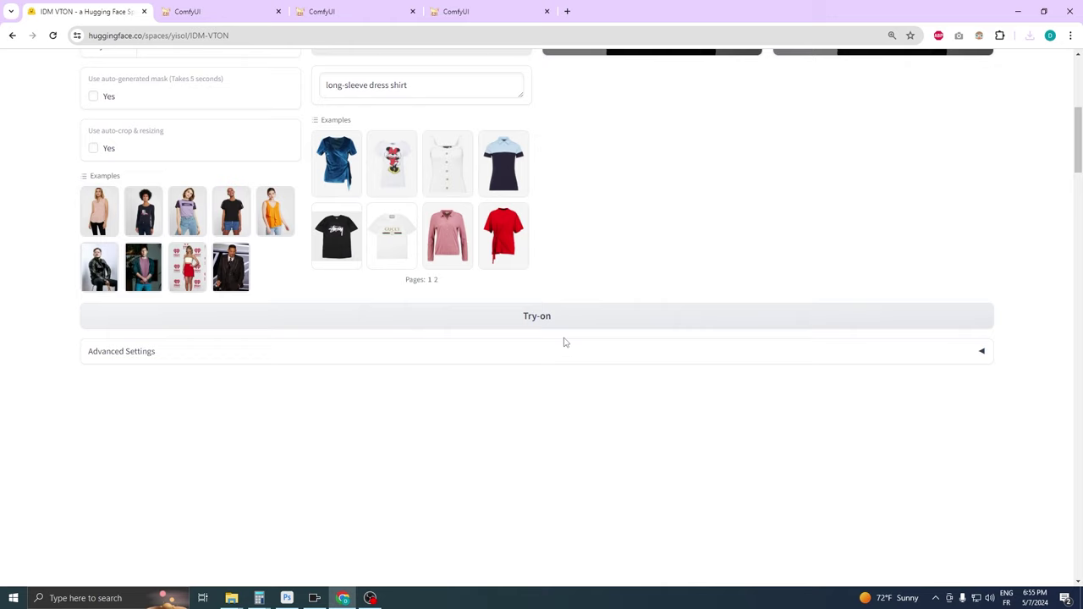
{"action": "left_click", "coordinate": [559, 356]}
{"action": "left_click", "coordinate": [550, 402]}
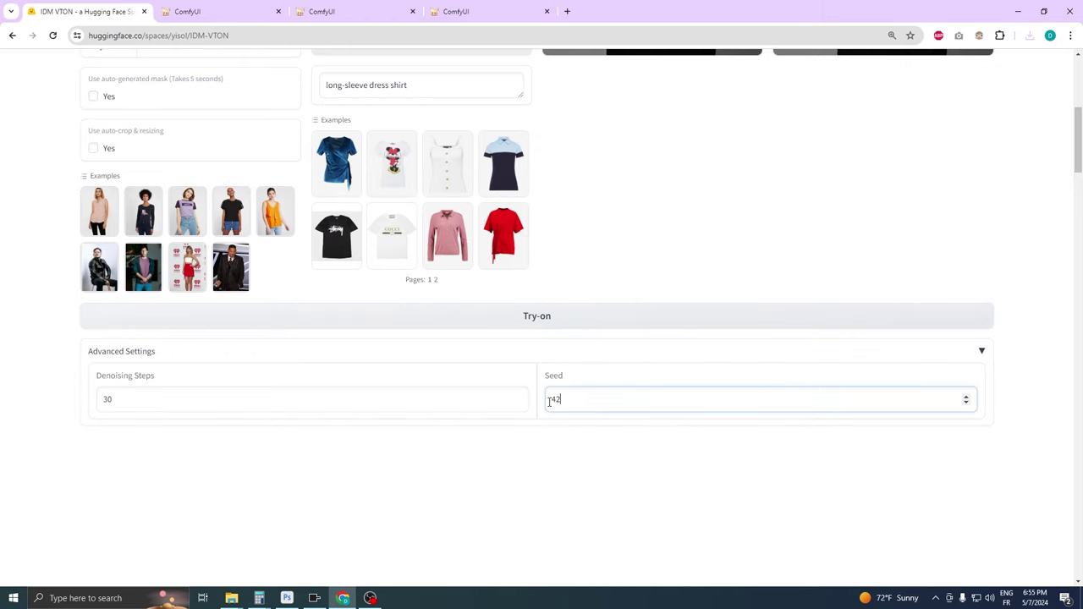
{"action": "left_click", "coordinate": [549, 307]}
{"action": "scroll", "coordinate": [662, 306], "scroll_direction": "up", "scroll_amount": 4}
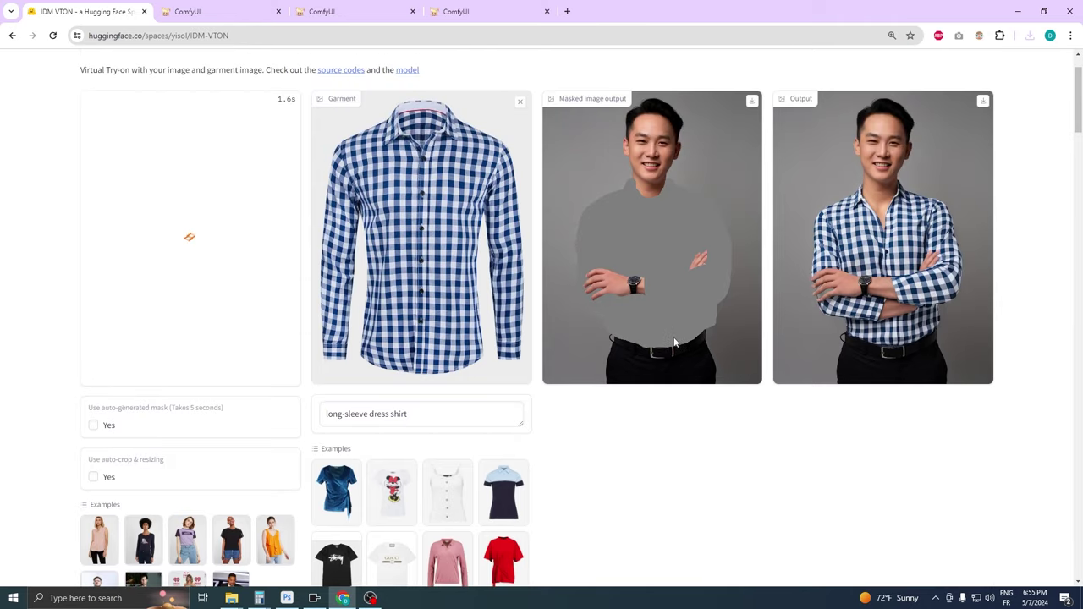
{"action": "scroll", "coordinate": [675, 342], "scroll_direction": "up", "scroll_amount": 1}
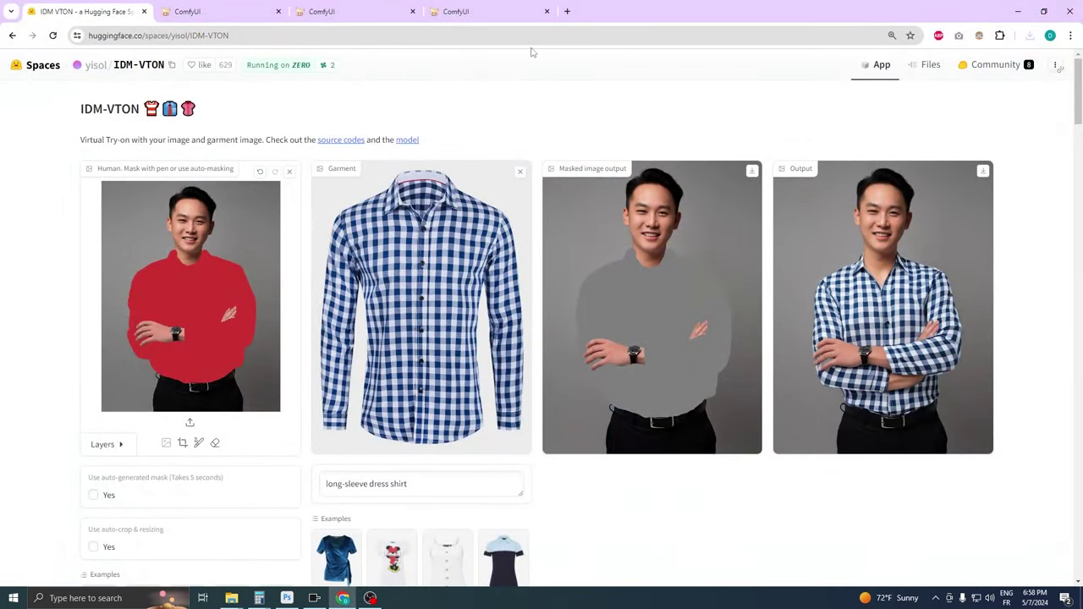
In ComfyUI, load the downloaded checked shirt, mask the man's shirt, and start editing the prompt subject
{"action": "left_click", "coordinate": [503, 12]}
{"action": "scroll", "coordinate": [174, 218], "scroll_direction": "up", "scroll_amount": 5}
{"action": "left_click", "coordinate": [1030, 35]}
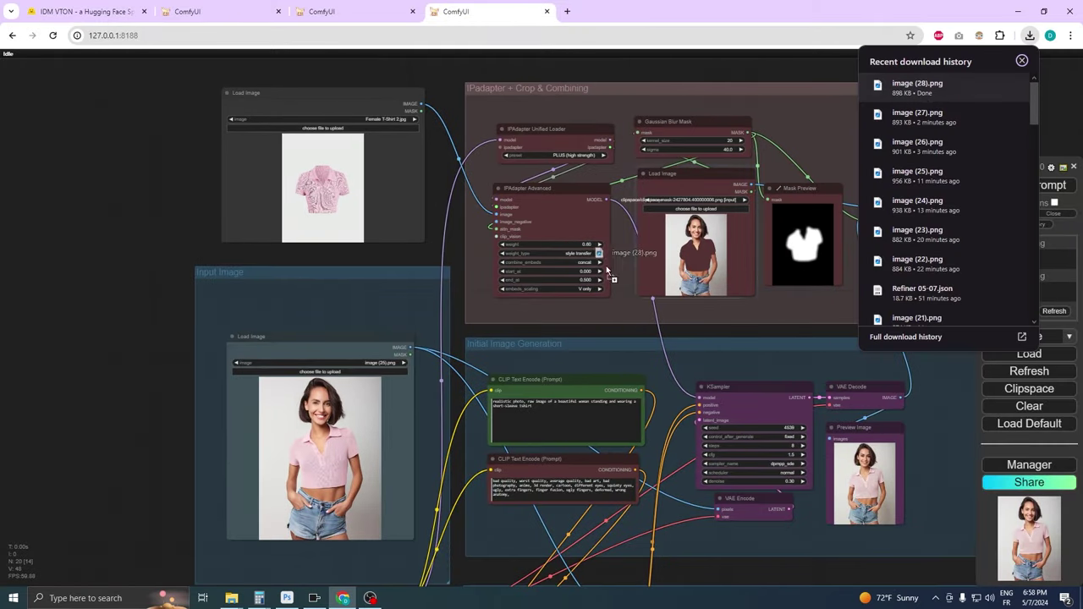
{"action": "left_click", "coordinate": [853, 83]}
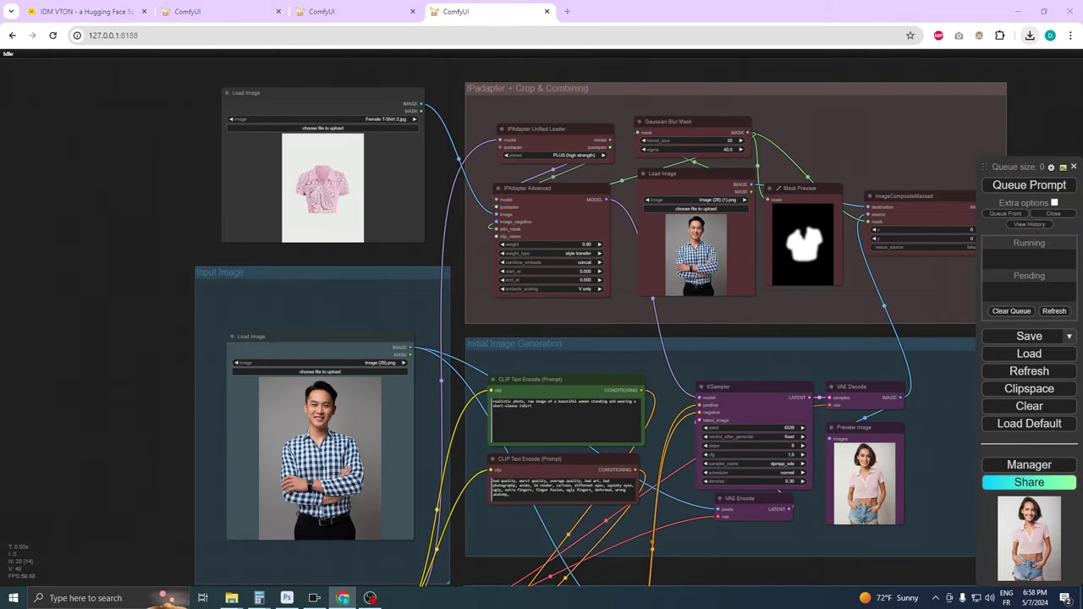
{"action": "left_click_drag", "start_coordinate": [853, 83], "coordinate": [407, 194]}
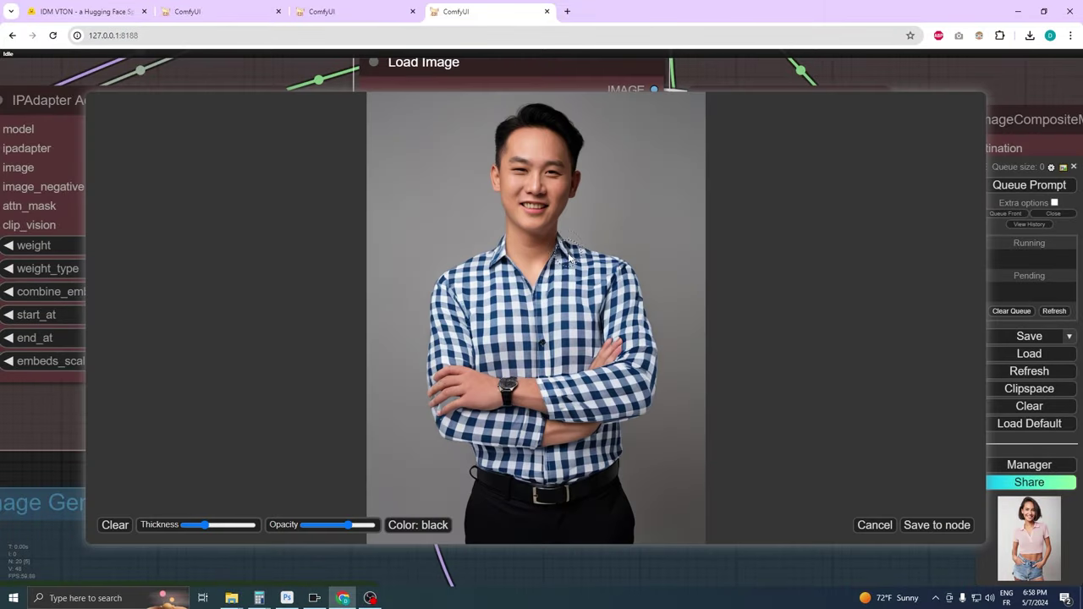
{"action": "mouse_move", "coordinate": [562, 242]}
{"action": "left_mouse_down"}
{"action": "mouse_move", "coordinate": [505, 245]}
{"action": "mouse_move", "coordinate": [431, 361]}
{"action": "mouse_move", "coordinate": [483, 462]}
{"action": "mouse_move", "coordinate": [614, 428]}
{"action": "mouse_move", "coordinate": [573, 250]}
{"action": "mouse_move", "coordinate": [627, 399]}
{"action": "mouse_move", "coordinate": [592, 313]}
{"action": "mouse_move", "coordinate": [452, 371]}
{"action": "mouse_move", "coordinate": [493, 426]}
{"action": "mouse_move", "coordinate": [553, 345]}
{"action": "mouse_move", "coordinate": [561, 366]}
{"action": "mouse_move", "coordinate": [502, 314]}
{"action": "left_mouse_up"}
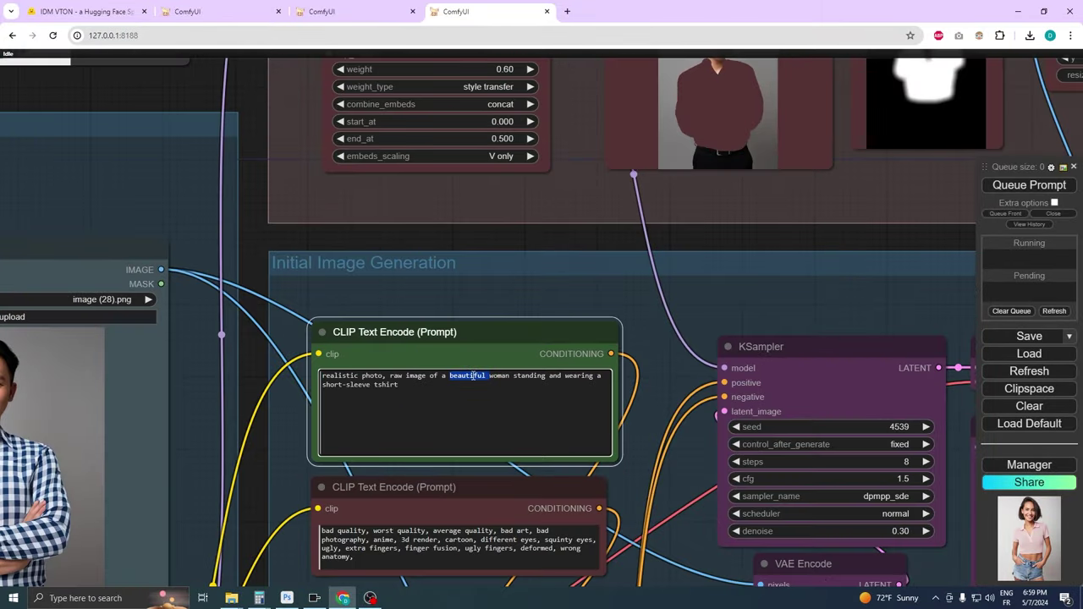
{"action": "key", "text": "BackSpace"}
{"action": "key", "text": "BackSpace"}
{"action": "key", "text": "BackSpace"}
{"action": "key", "text": "BackSpace"}
{"action": "key", "text": "BackSpace"}
Finish the prompt as 'an asian man standing', queue the workflow, and inspect the result
{"action": "type", "text": "n man"}
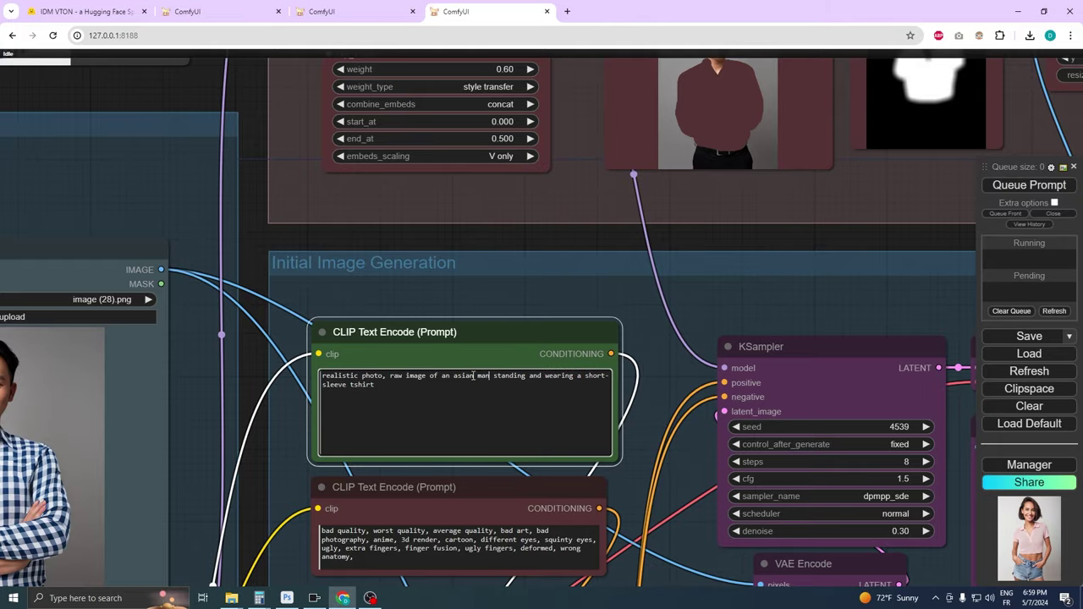
{"action": "scroll", "coordinate": [529, 312], "scroll_direction": "down", "scroll_amount": 10}
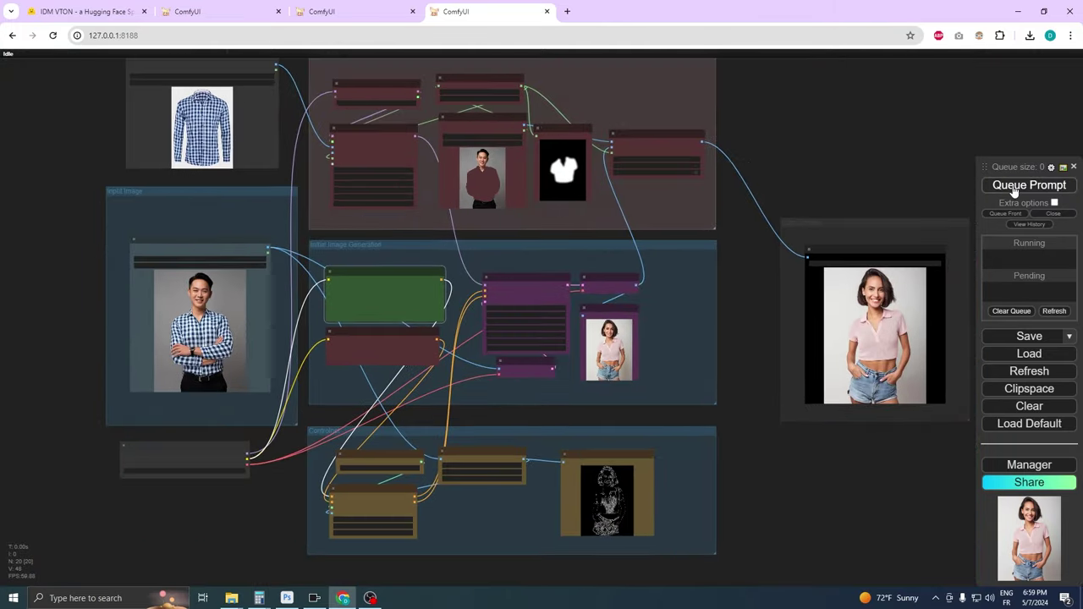
{"action": "left_click", "coordinate": [1029, 184]}
{"action": "scroll", "coordinate": [755, 335], "scroll_direction": "up", "scroll_amount": 5}
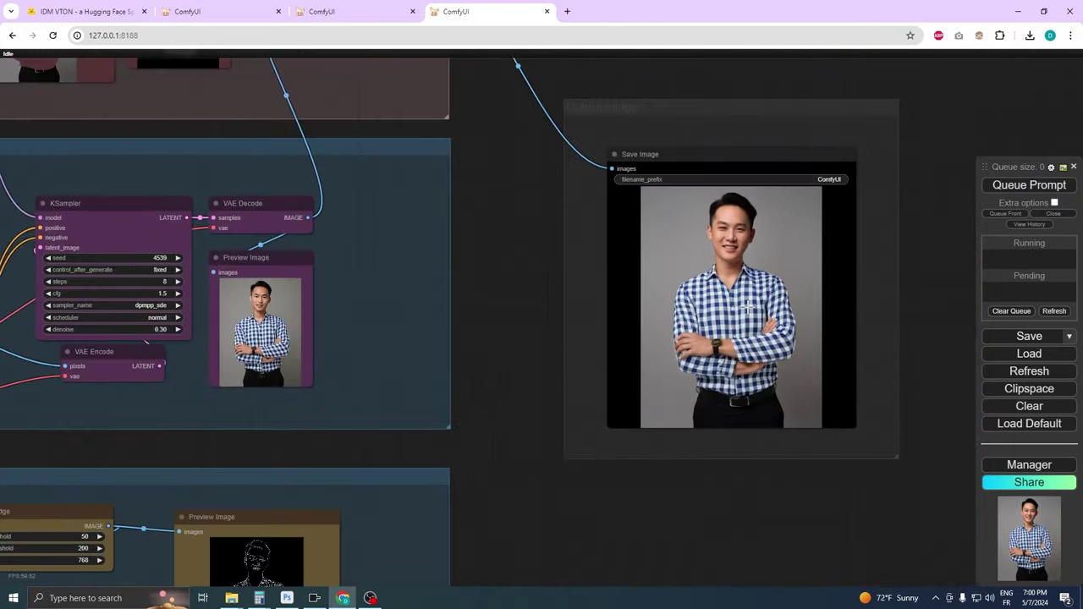
{"action": "scroll", "coordinate": [735, 320], "scroll_direction": "up", "scroll_amount": 5}
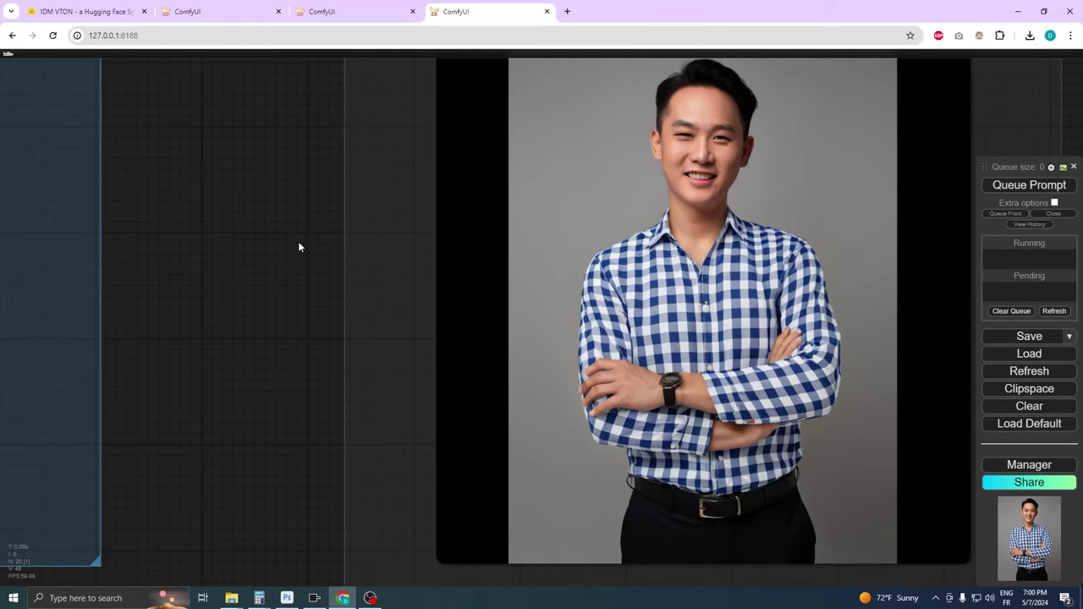
{"action": "left_click_drag", "start_coordinate": [298, 247], "coordinate": [223, 228]}
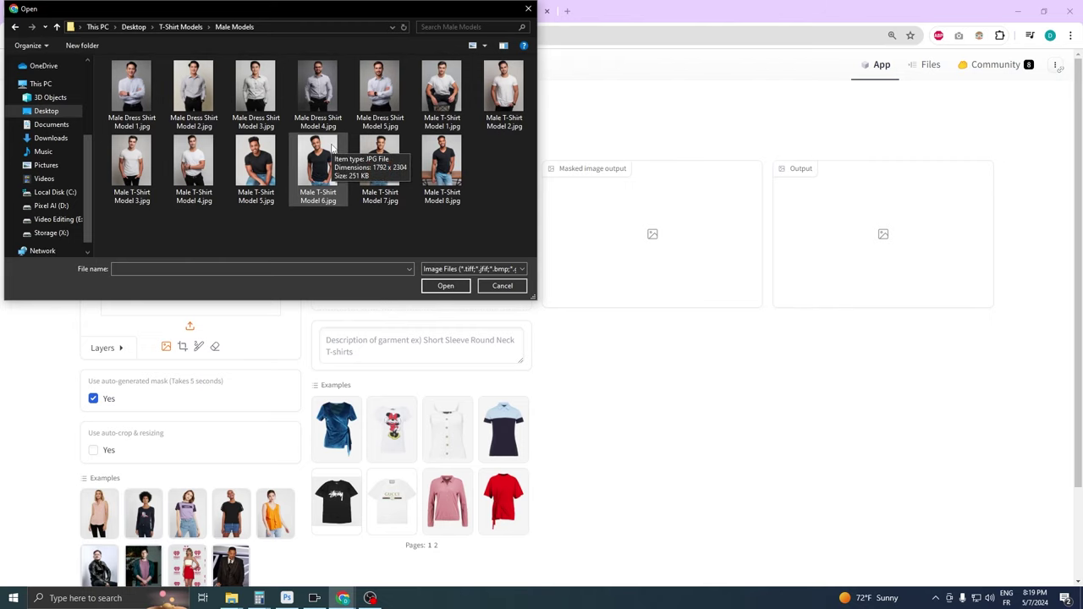
Load Female Long-Sleeve Dress Model 1 as the person and Female Dress 1.jpg as the garment
{"action": "left_click", "coordinate": [190, 27]}
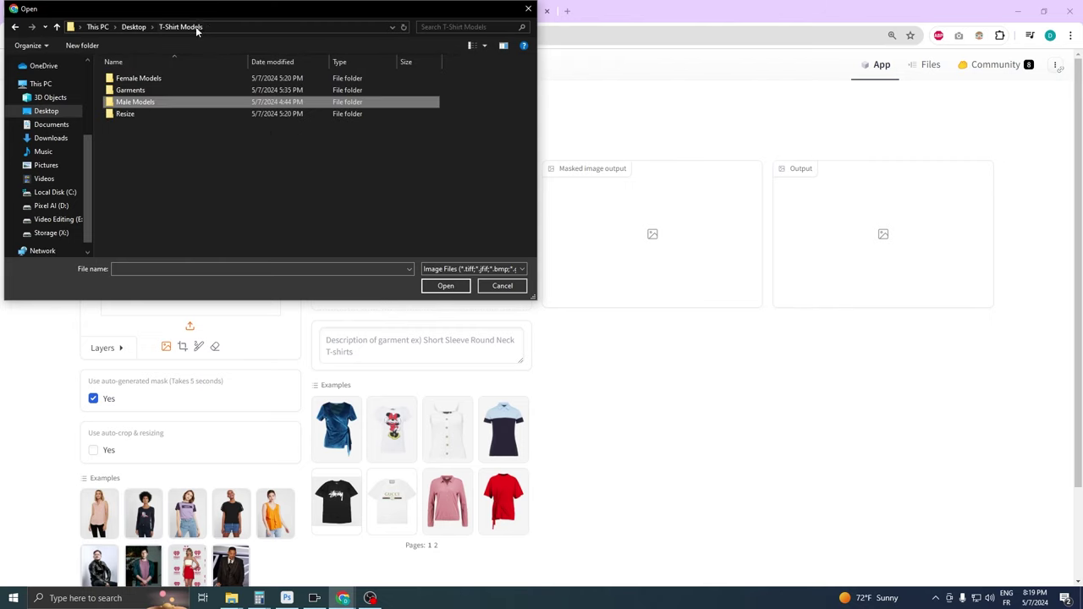
{"action": "double_click", "coordinate": [148, 77]}
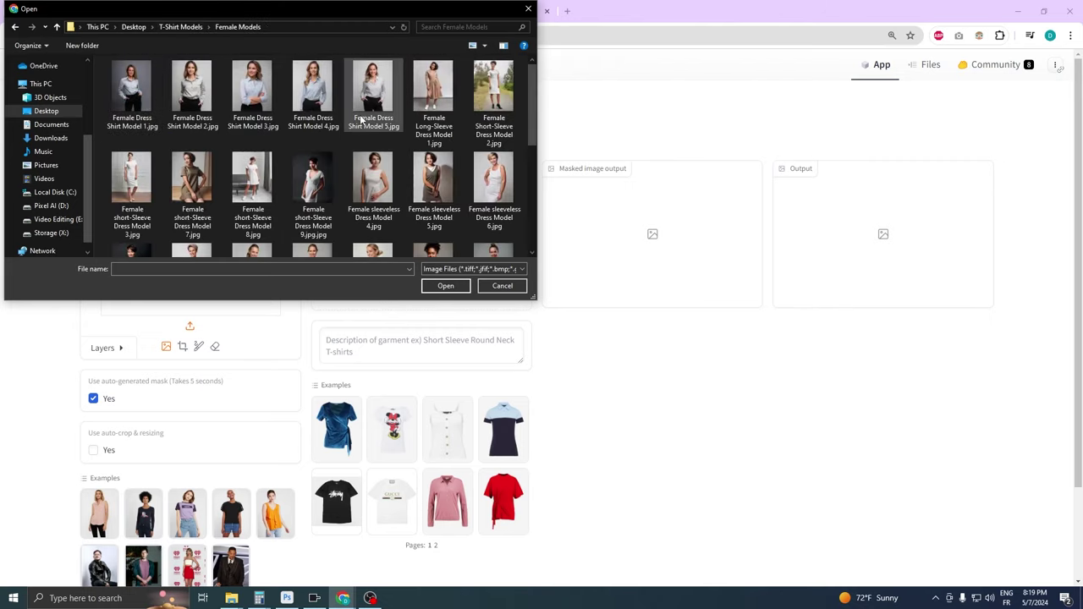
{"action": "scroll", "coordinate": [362, 118], "scroll_direction": "down", "scroll_amount": 1}
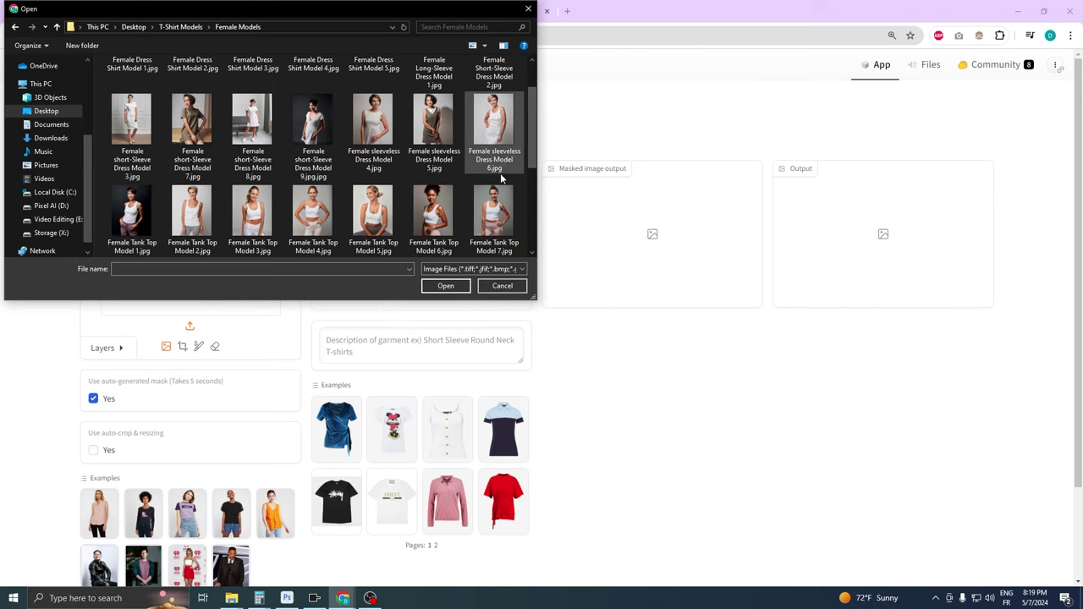
{"action": "scroll", "coordinate": [437, 171], "scroll_direction": "down", "scroll_amount": 2}
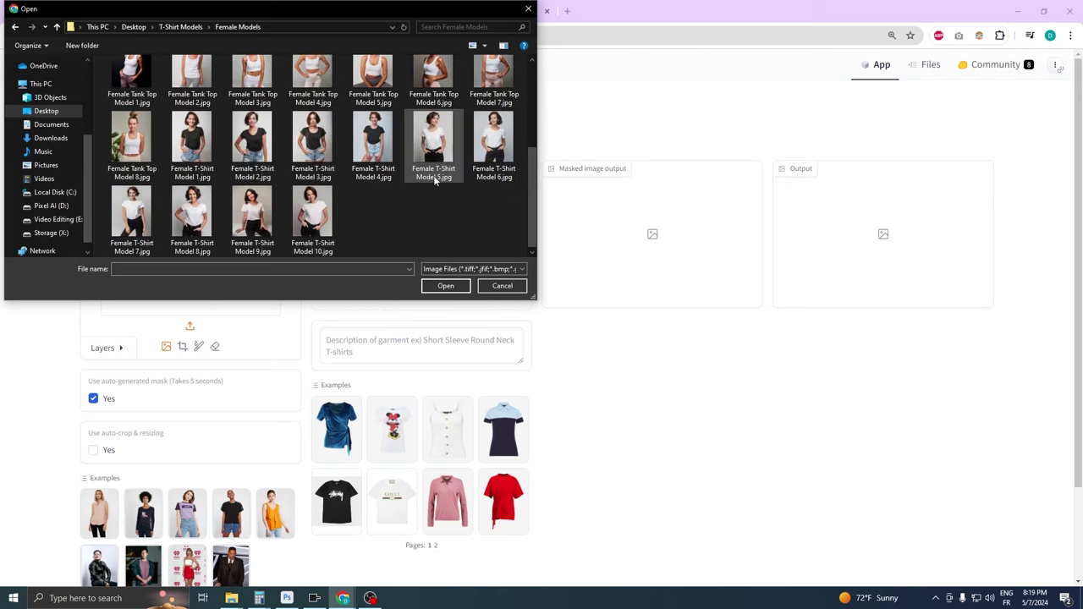
{"action": "scroll", "coordinate": [435, 180], "scroll_direction": "up", "scroll_amount": 3}
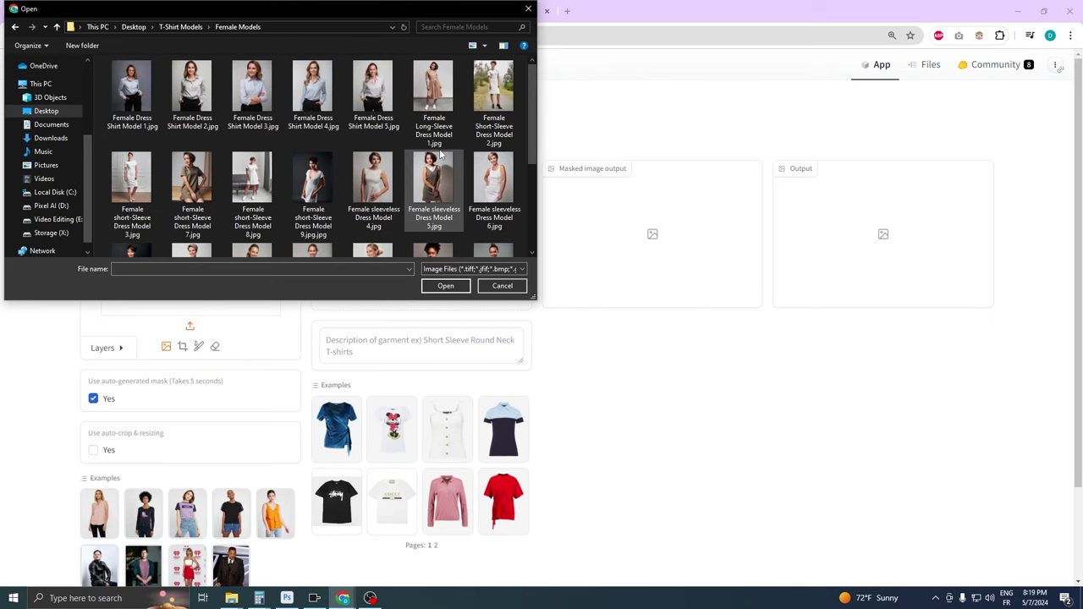
{"action": "double_click", "coordinate": [433, 89]}
{"action": "left_click", "coordinate": [422, 237]}
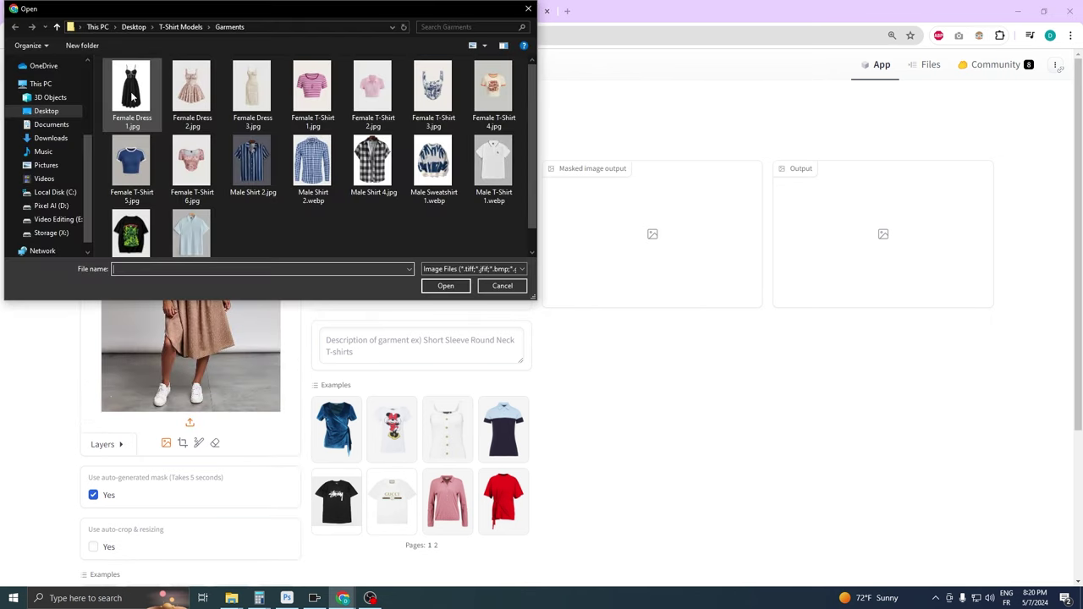
{"action": "double_click", "coordinate": [131, 95]}
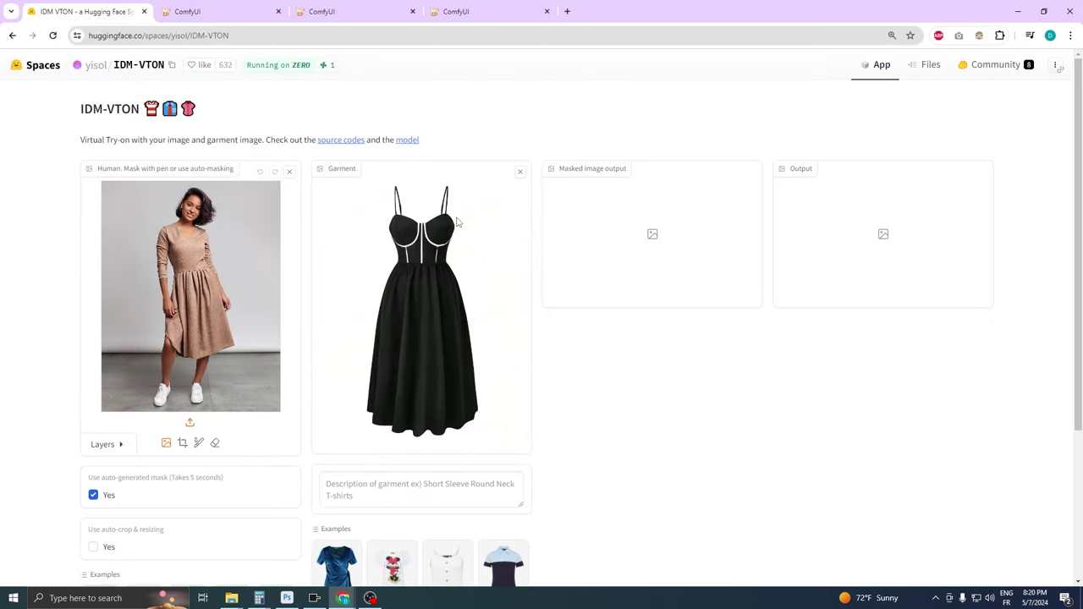
Describe the garment, mask the whole dress with auto-mask off, and run the black-dress try-on
{"action": "left_click", "coordinate": [389, 481]}
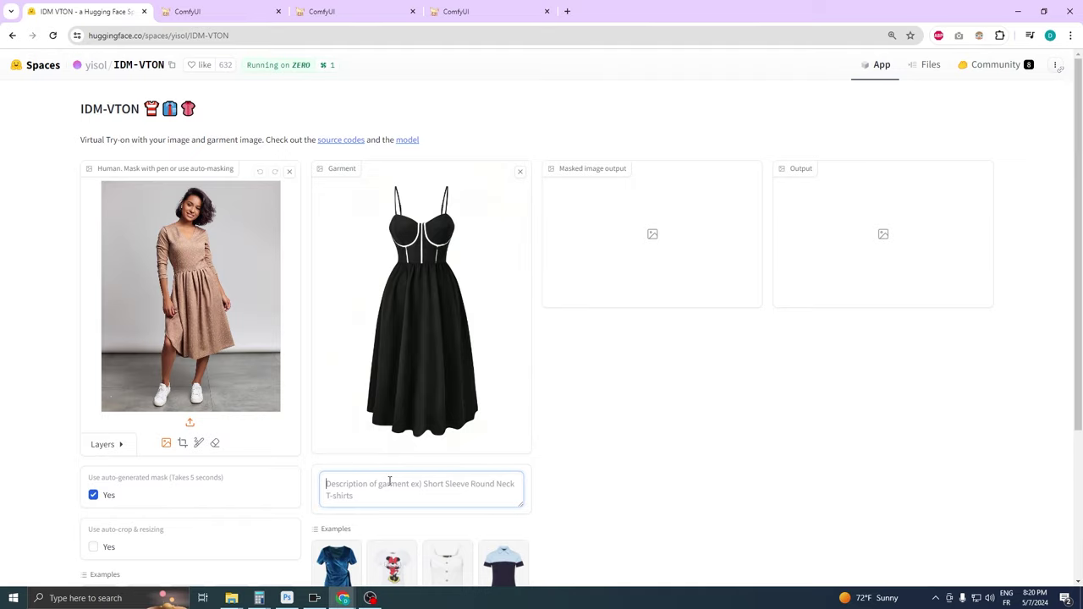
{"action": "type", "text": "sk"}
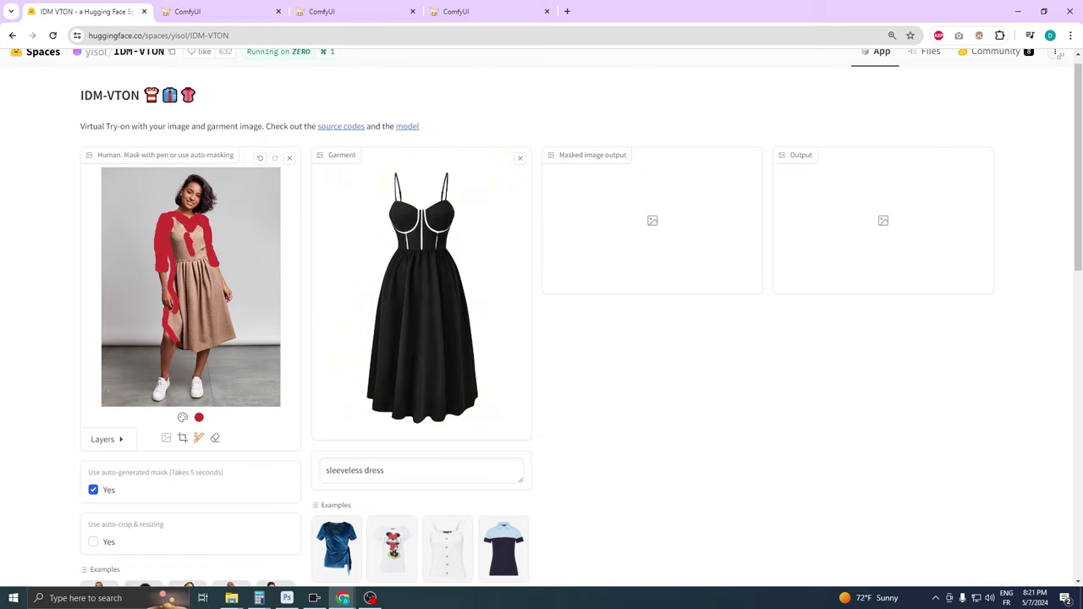
{"action": "mouse_move", "coordinate": [216, 254]}
{"action": "left_mouse_down"}
{"action": "mouse_move", "coordinate": [211, 338]}
{"action": "mouse_move", "coordinate": [178, 237]}
{"action": "mouse_move", "coordinate": [203, 339]}
{"action": "mouse_move", "coordinate": [195, 254]}
{"action": "left_mouse_up"}
{"action": "left_click", "coordinate": [93, 489]}
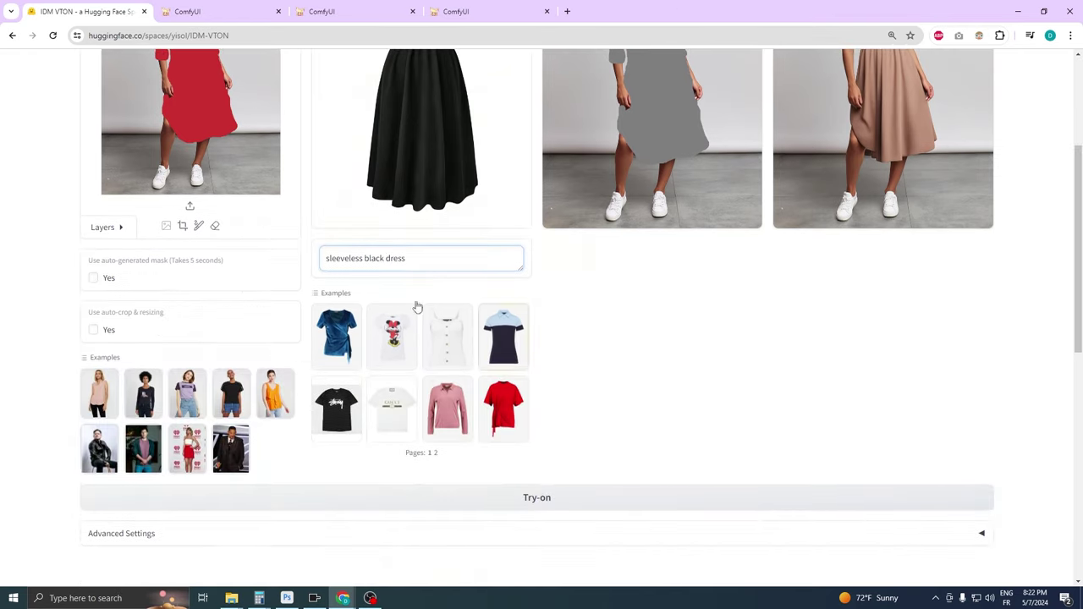
{"action": "left_click", "coordinate": [542, 496]}
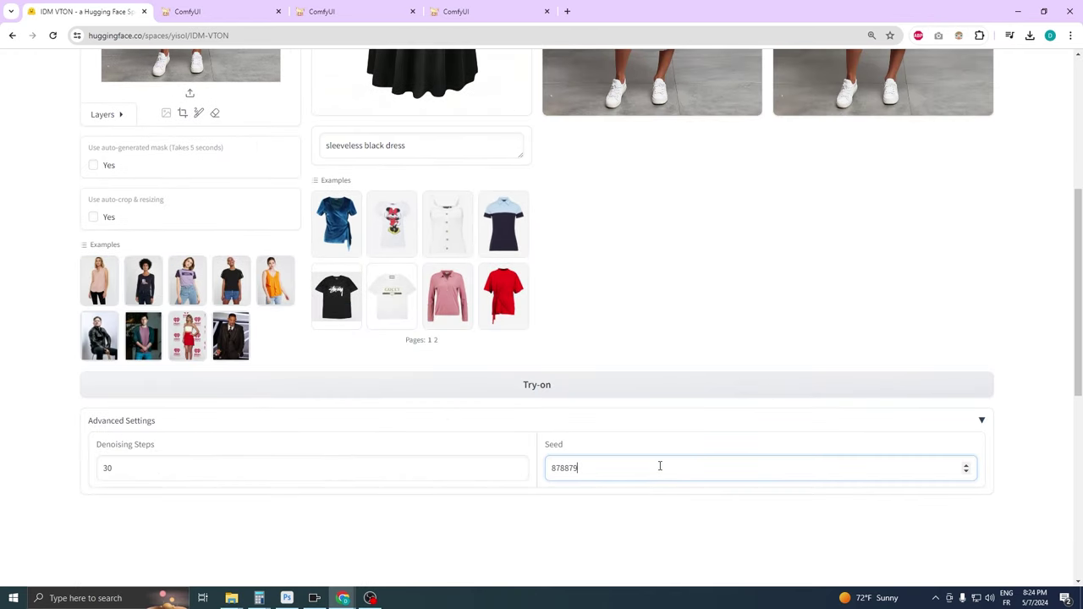
{"action": "left_click", "coordinate": [740, 382]}
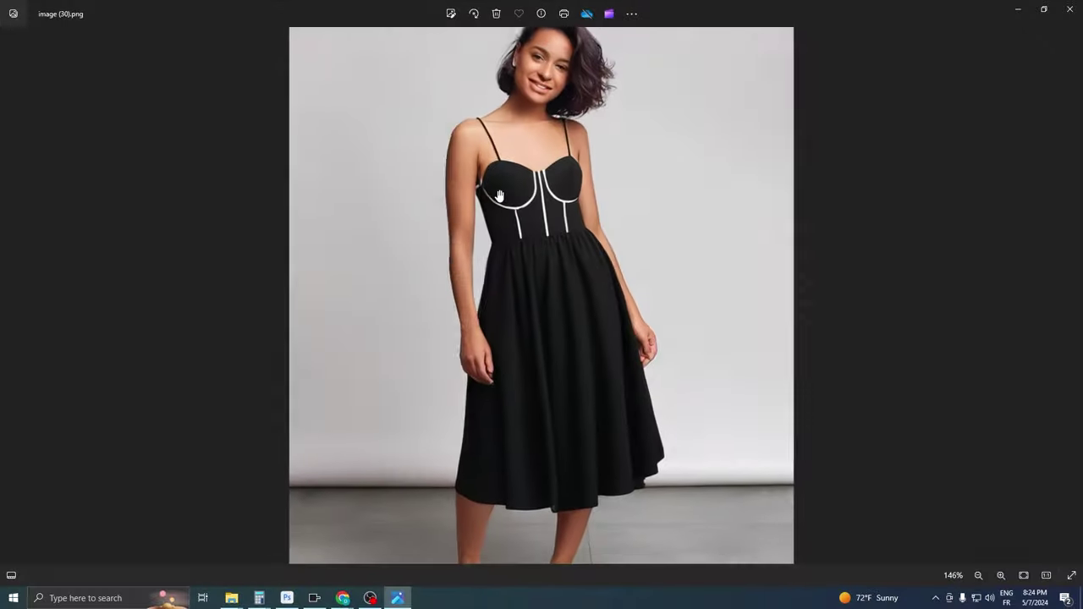
{"action": "scroll", "coordinate": [537, 161], "scroll_direction": "up", "scroll_amount": 3}
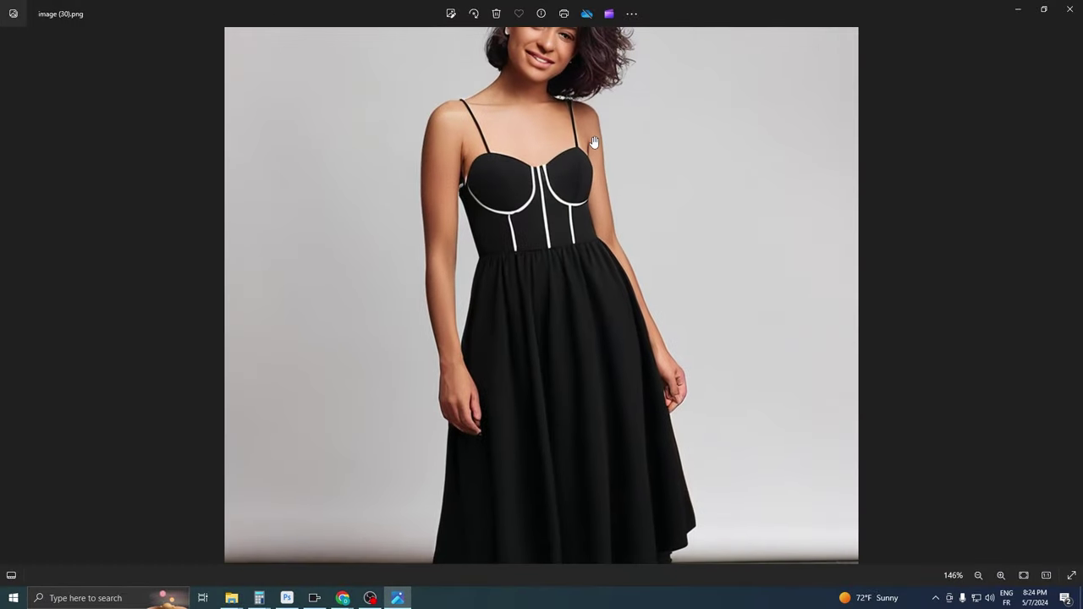
{"action": "scroll", "coordinate": [594, 142], "scroll_direction": "down", "scroll_amount": 3}
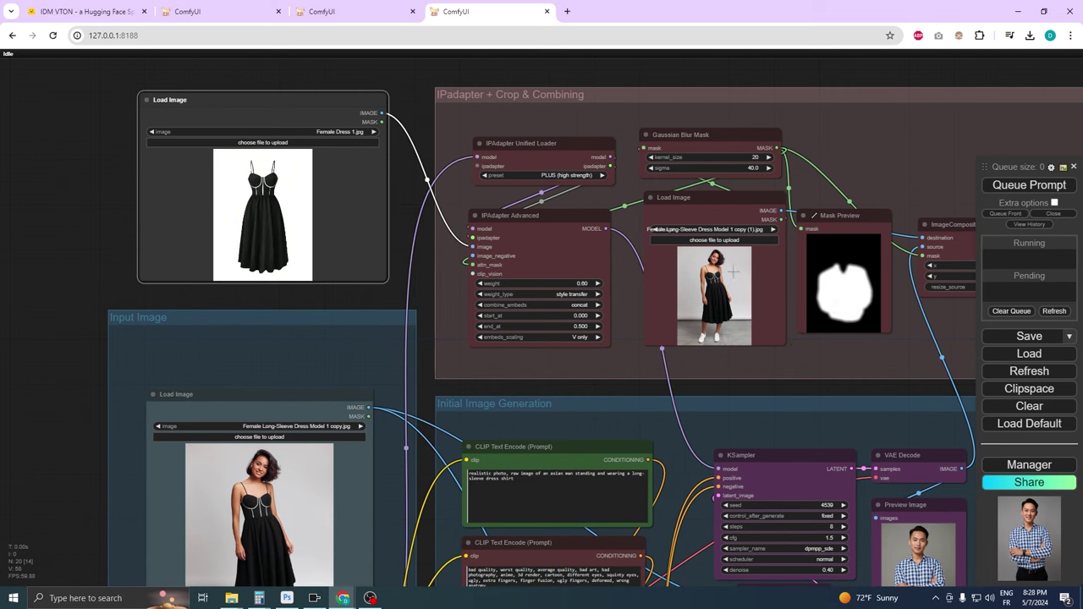
Open the try-on photo in MaskEditor and paint a mask over the woman's black dress
{"action": "right_click", "coordinate": [733, 266]}
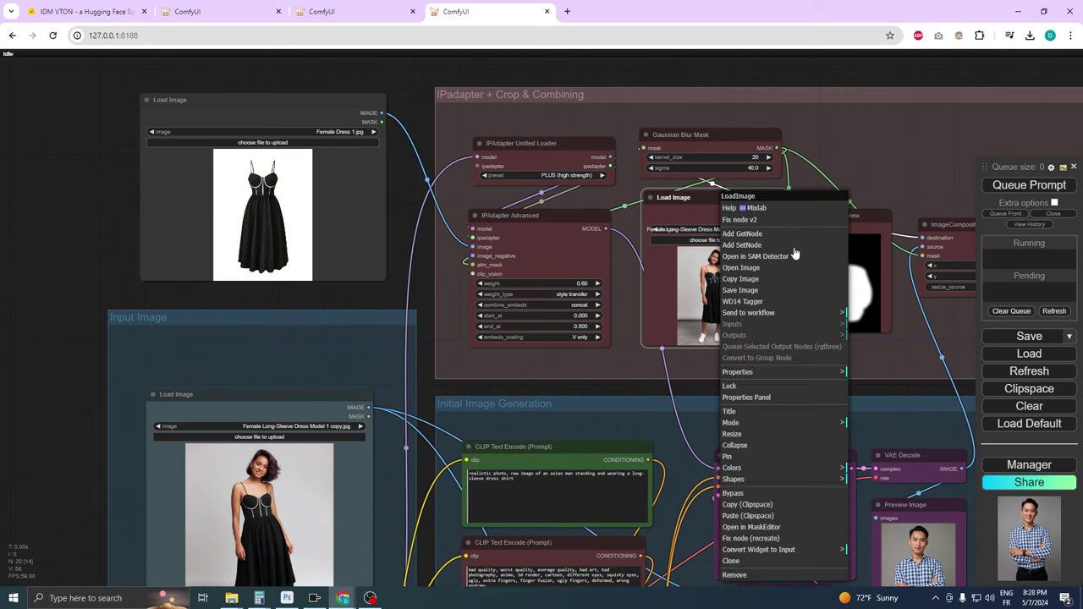
{"action": "left_click", "coordinate": [777, 528]}
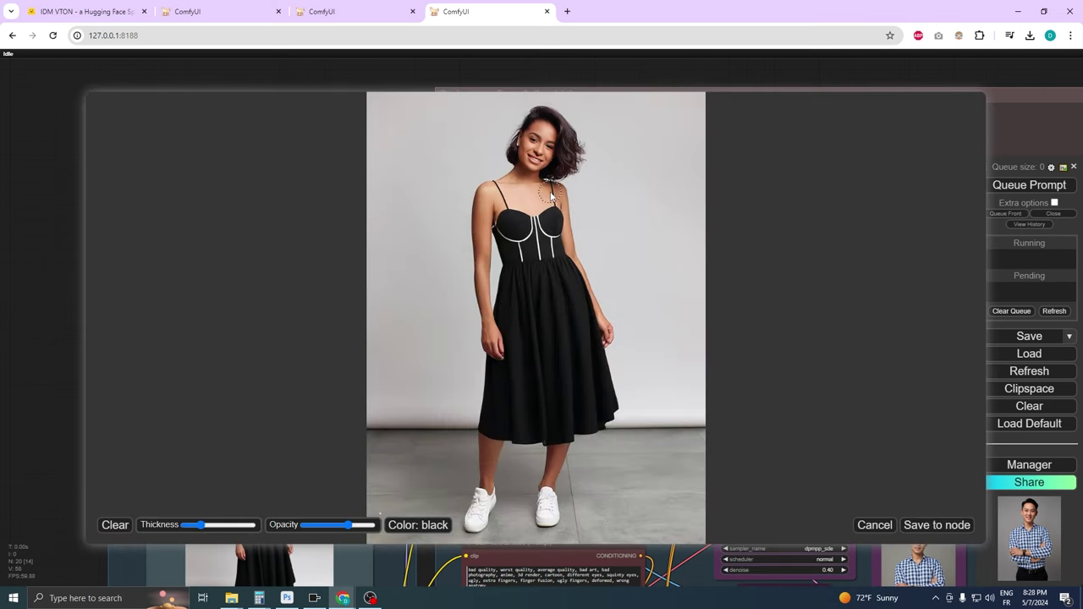
{"action": "scroll", "coordinate": [550, 197], "scroll_direction": "down", "scroll_amount": 1}
{"action": "mouse_move", "coordinate": [550, 197]}
{"action": "left_mouse_down"}
{"action": "mouse_move", "coordinate": [510, 215]}
{"action": "mouse_move", "coordinate": [548, 186]}
{"action": "mouse_move", "coordinate": [496, 203]}
{"action": "mouse_move", "coordinate": [488, 192]}
{"action": "mouse_move", "coordinate": [564, 196]}
{"action": "mouse_move", "coordinate": [608, 420]}
{"action": "mouse_move", "coordinate": [600, 433]}
{"action": "mouse_move", "coordinate": [478, 417]}
{"action": "mouse_move", "coordinate": [503, 286]}
{"action": "mouse_move", "coordinate": [539, 222]}
{"action": "mouse_move", "coordinate": [577, 342]}
{"action": "mouse_move", "coordinate": [572, 427]}
{"action": "mouse_move", "coordinate": [524, 379]}
{"action": "mouse_move", "coordinate": [510, 275]}
{"action": "mouse_move", "coordinate": [520, 222]}
{"action": "left_mouse_up"}
{"action": "scroll", "coordinate": [533, 227], "scroll_direction": "up", "scroll_amount": 2}
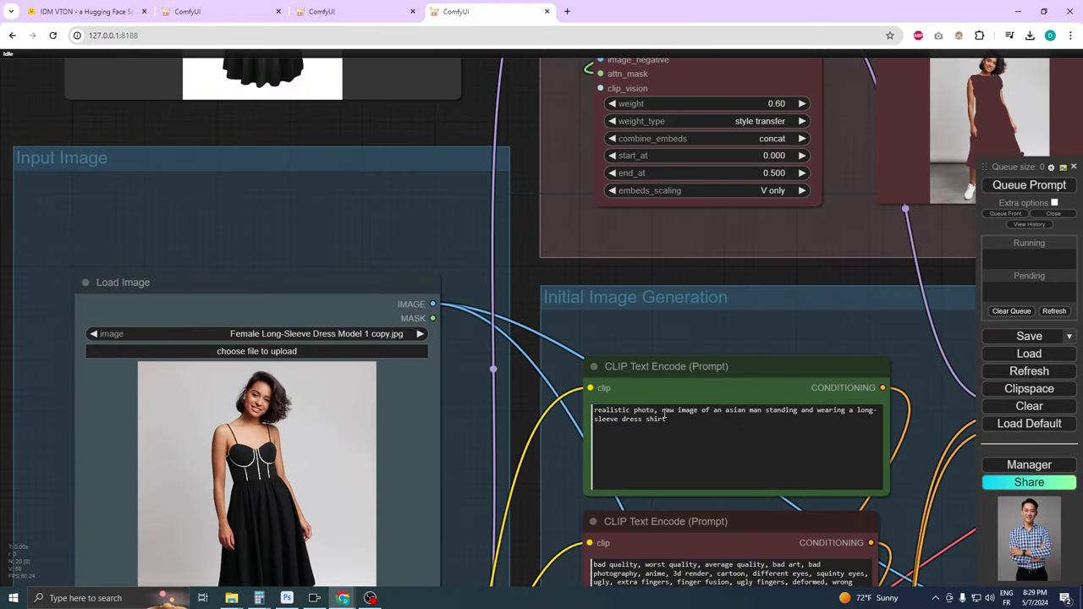
Save the dress mask and change the prompt to 'a woman ... sleeveless dress'
{"action": "left_click", "coordinate": [714, 410]}
{"action": "key", "text": "BackSpace"}
{"action": "key", "text": "BackSpace"}
{"action": "key", "text": "BackSpace"}
{"action": "key", "text": "BackSpace"}
{"action": "key", "text": "BackSpace"}
{"action": "key", "text": "BackSpace"}
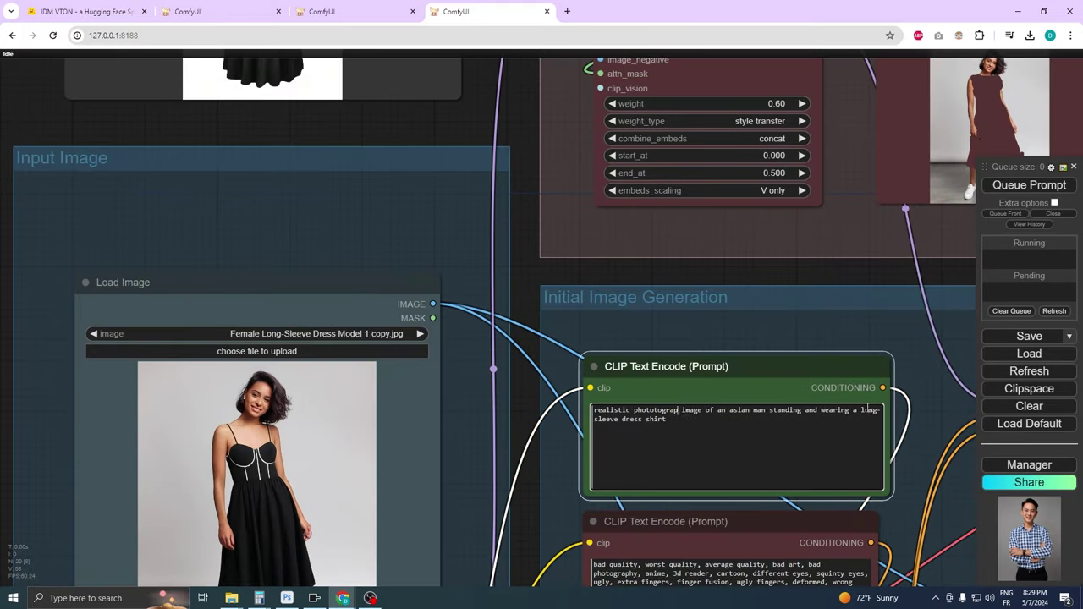
{"action": "double_click", "coordinate": [718, 411]}
{"action": "key", "text": "BackSpace"}
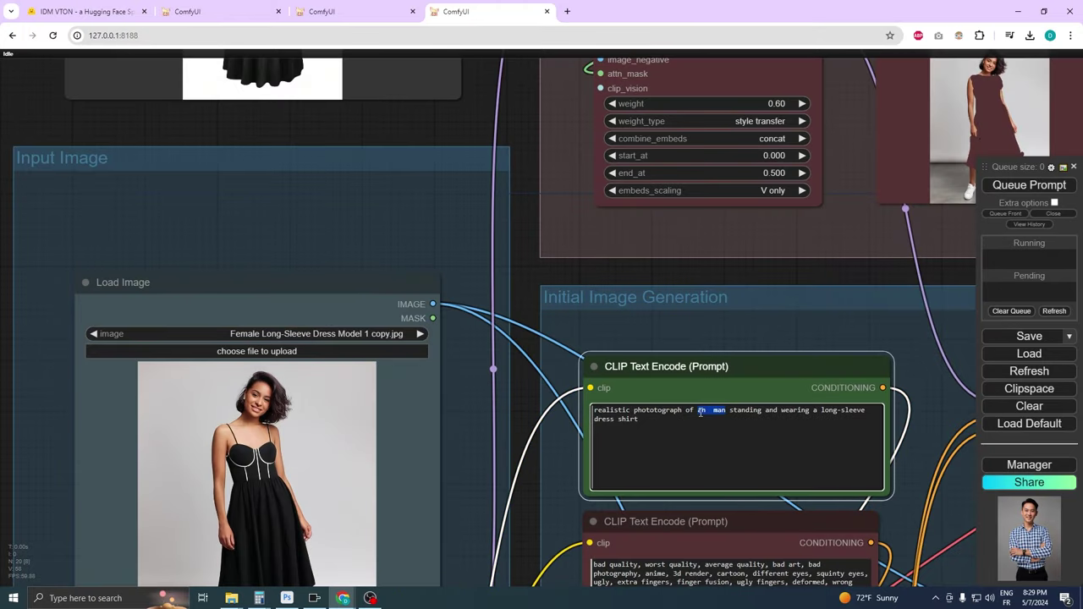
{"action": "type", "text": "a woman"}
{"action": "left_click_drag", "start_coordinate": [639, 419], "coordinate": [822, 411]}
{"action": "type", "text": "sleeve"}
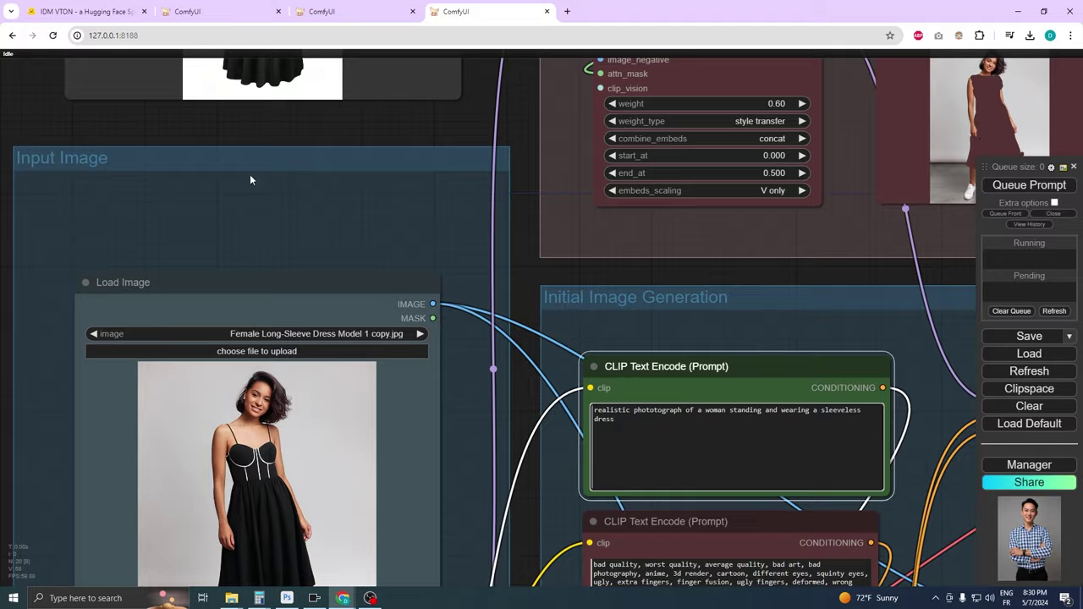
Run the workflow and bring the refined black-dress image in Save Image into view
{"action": "scroll", "coordinate": [250, 179], "scroll_direction": "down", "scroll_amount": 5}
{"action": "left_click", "coordinate": [1029, 184]}
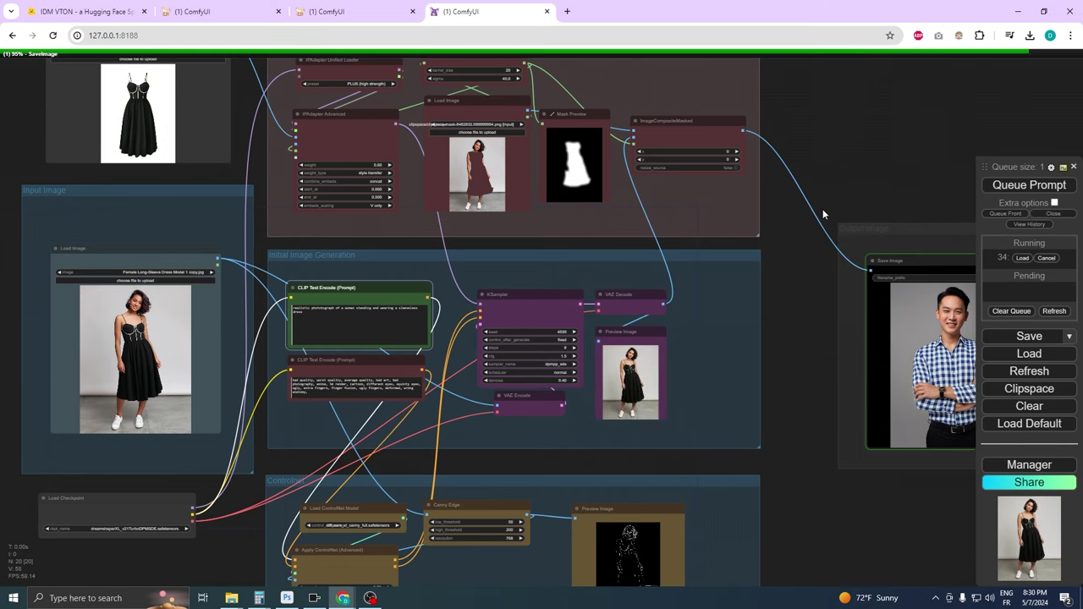
{"action": "left_click_drag", "start_coordinate": [929, 181], "coordinate": [745, 157]}
{"action": "scroll", "coordinate": [759, 324], "scroll_direction": "up", "scroll_amount": 3}
{"action": "scroll", "coordinate": [759, 324], "scroll_direction": "up", "scroll_amount": 6}
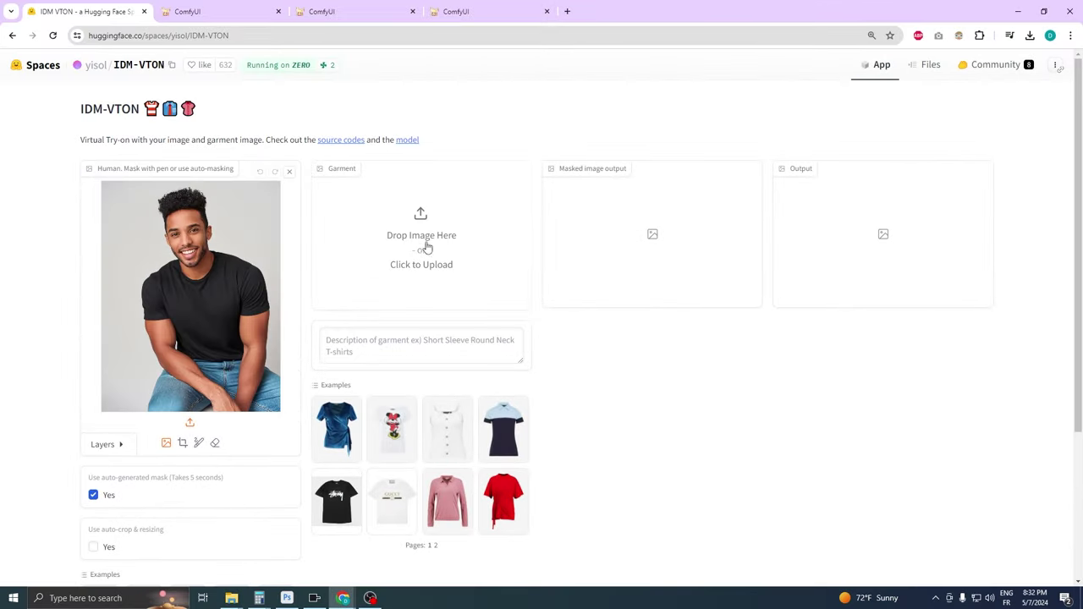
Load the seated man photo, hand-paint a mask over his shirt and arms, and disable auto-masking
{"action": "left_click", "coordinate": [426, 245]}
{"action": "double_click", "coordinate": [433, 161]}
{"action": "left_click", "coordinate": [196, 443]}
{"action": "left_click_drag", "start_coordinate": [161, 289], "coordinate": [171, 351]}
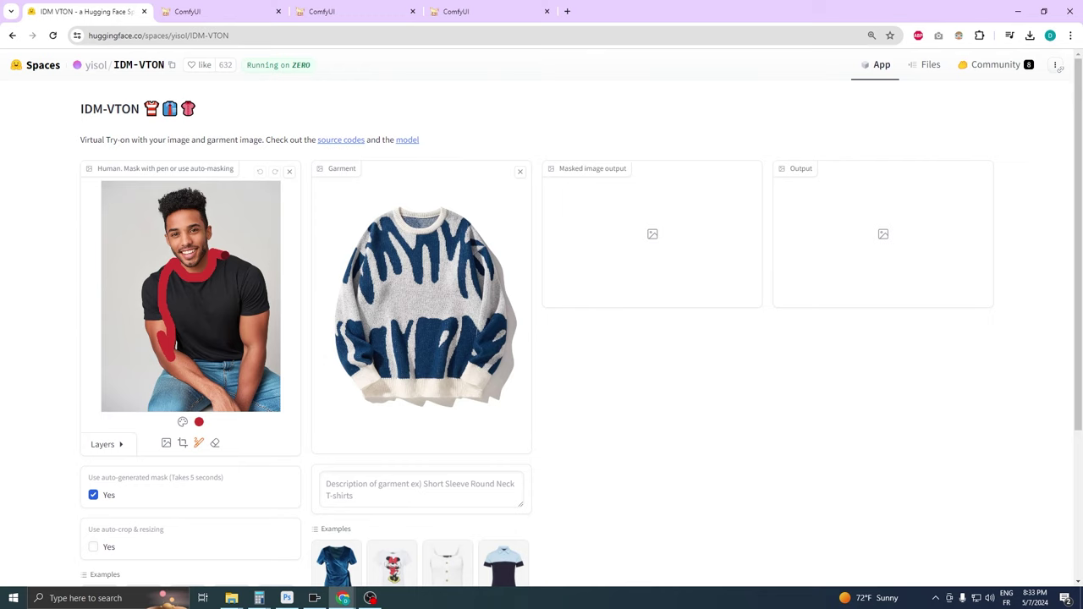
{"action": "mouse_move", "coordinate": [225, 254]}
{"action": "left_mouse_down"}
{"action": "mouse_move", "coordinate": [262, 365]}
{"action": "mouse_move", "coordinate": [241, 404]}
{"action": "mouse_move", "coordinate": [243, 361]}
{"action": "mouse_move", "coordinate": [195, 366]}
{"action": "mouse_move", "coordinate": [210, 392]}
{"action": "mouse_move", "coordinate": [171, 374]}
{"action": "mouse_move", "coordinate": [154, 334]}
{"action": "mouse_move", "coordinate": [153, 314]}
{"action": "mouse_move", "coordinate": [203, 386]}
{"action": "mouse_move", "coordinate": [166, 340]}
{"action": "mouse_move", "coordinate": [233, 349]}
{"action": "mouse_move", "coordinate": [248, 391]}
{"action": "mouse_move", "coordinate": [217, 262]}
{"action": "mouse_move", "coordinate": [184, 330]}
{"action": "mouse_move", "coordinate": [233, 347]}
{"action": "left_mouse_up"}
{"action": "left_click", "coordinate": [93, 495]}
Describe the garment as 'long-sleeve crewneck sweatshirt', run the try-on and download image (31).png
{"action": "left_click", "coordinate": [437, 478]}
{"action": "type", "text": "crw"}
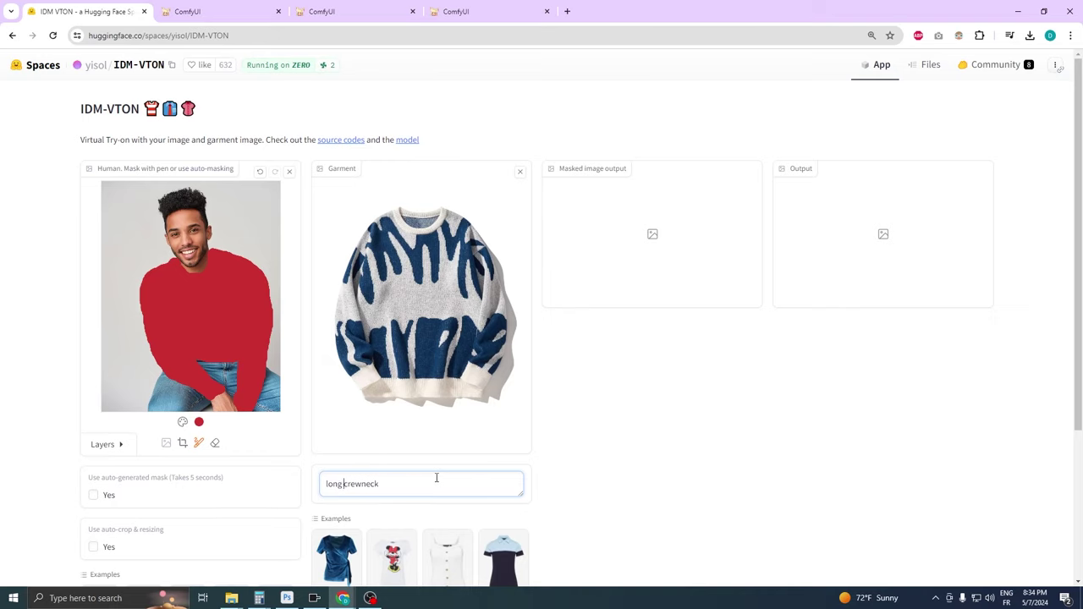
{"action": "scroll", "coordinate": [436, 478], "scroll_direction": "down", "scroll_amount": 4}
{"action": "left_click", "coordinate": [640, 401]}
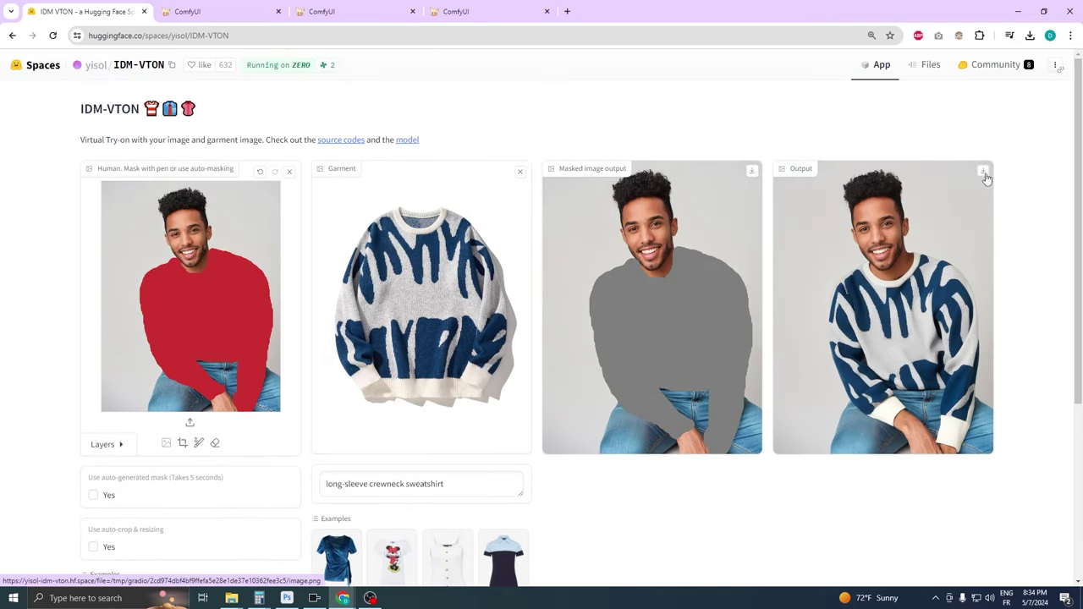
{"action": "left_click", "coordinate": [985, 180]}
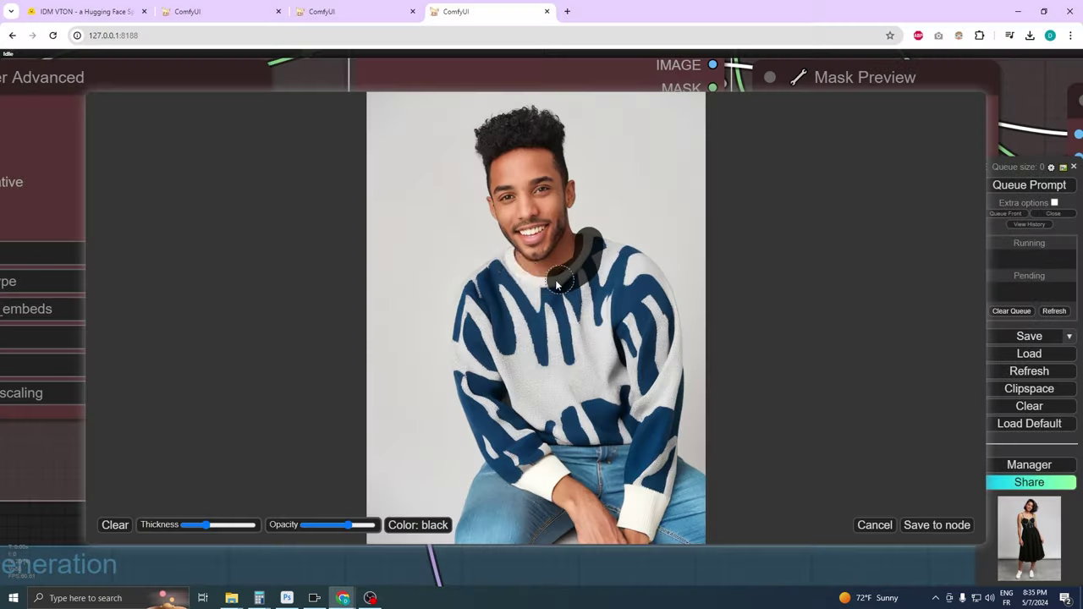
Paint a mask over the blue-and-white sweater in the sweatshirt try-on photo
{"action": "mouse_move", "coordinate": [507, 254]}
{"action": "left_mouse_down"}
{"action": "mouse_move", "coordinate": [516, 440]}
{"action": "mouse_move", "coordinate": [599, 250]}
{"action": "left_mouse_up"}
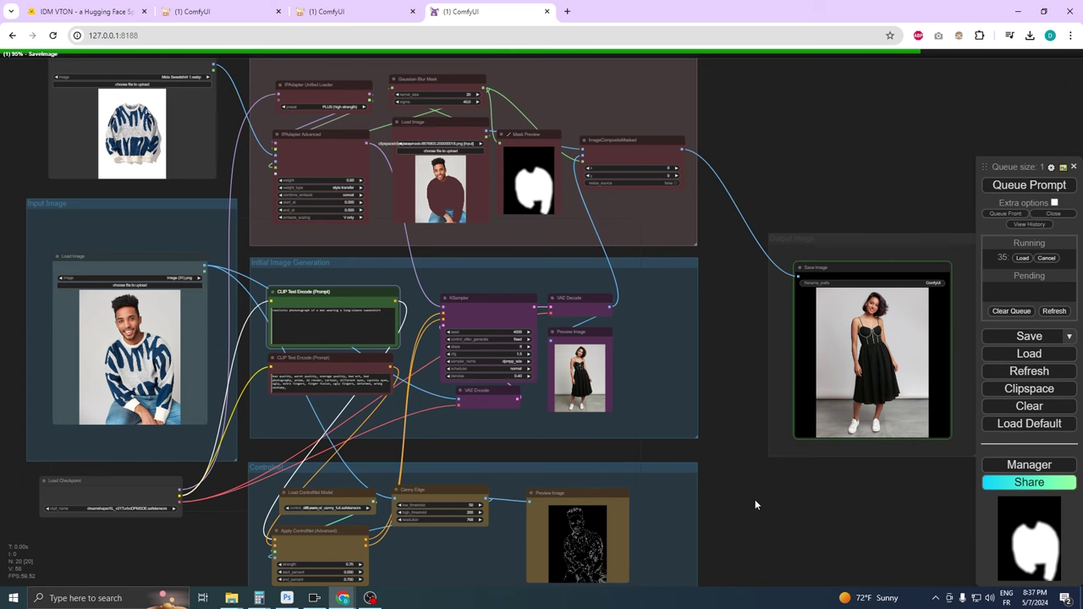
{"action": "scroll", "coordinate": [744, 502], "scroll_direction": "up", "scroll_amount": 10}
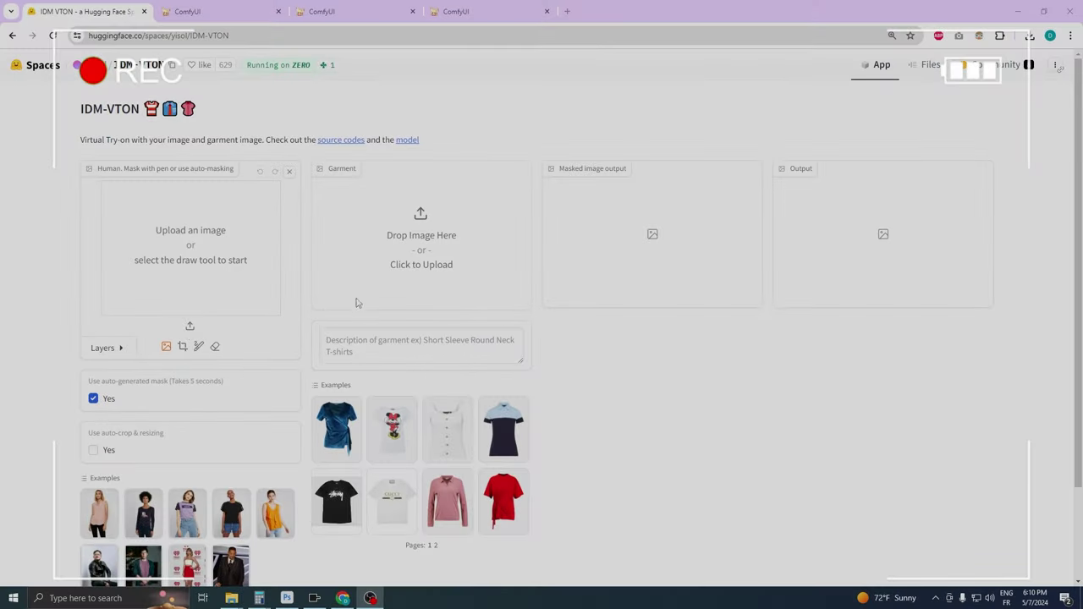
Load the blue crop-top garment described as 'short-sleeve roundneck t-shirt' and the woman's photo
{"action": "left_click", "coordinate": [359, 304]}
{"action": "double_click", "coordinate": [251, 164]}
{"action": "type", "text": "short-s"}
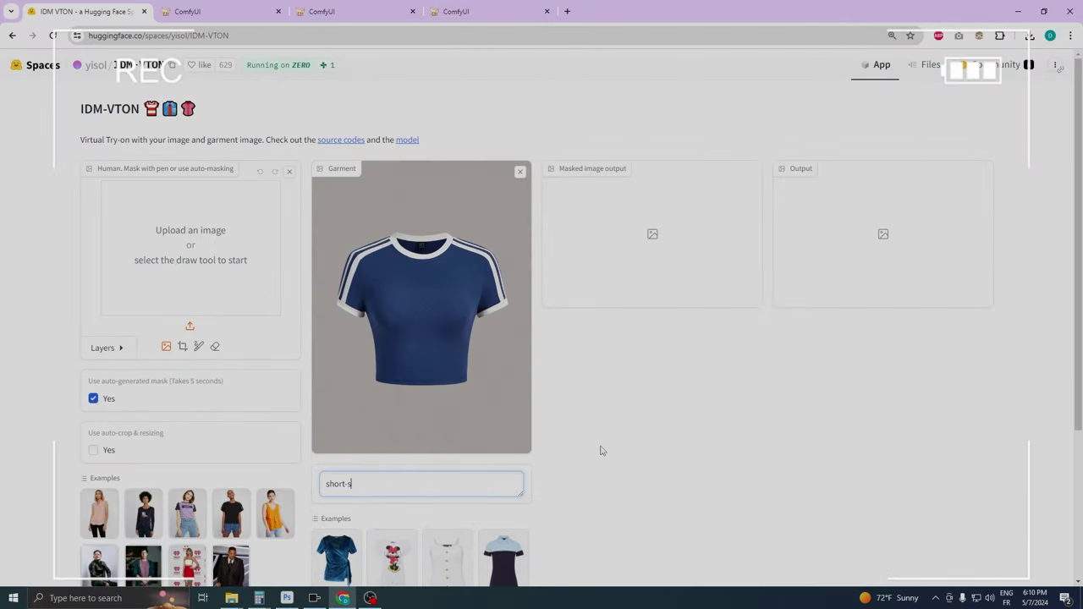
{"action": "type", "text": "leeve roundneck t-shirt"}
{"action": "left_click", "coordinate": [189, 330]}
{"action": "double_click", "coordinate": [157, 90]}
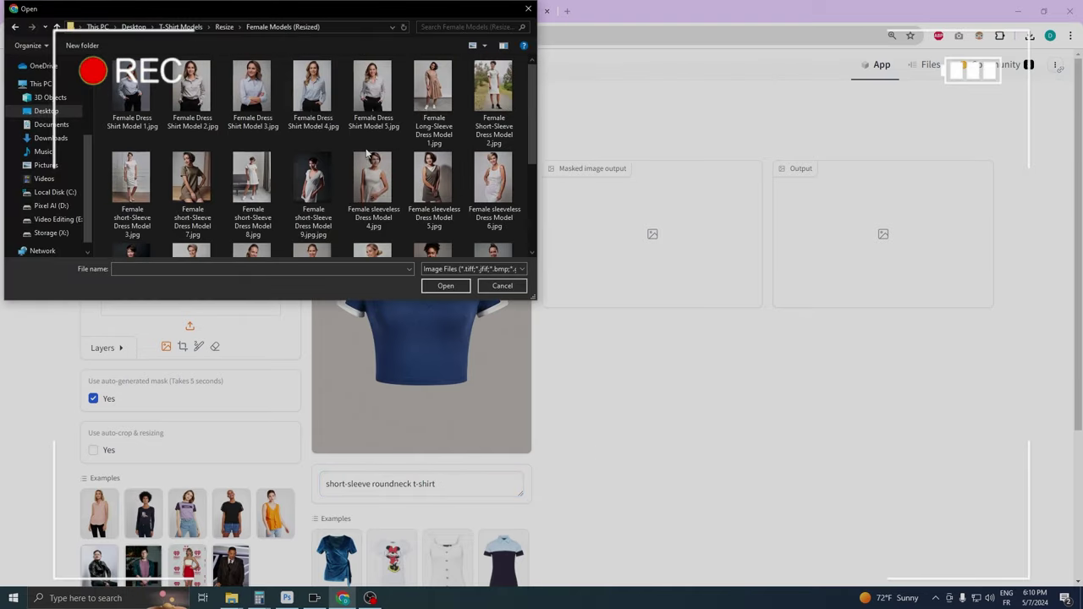
{"action": "double_click", "coordinate": [116, 97]}
Hand-paint a red mask over the woman's whole top and turn off automatic masking
{"action": "left_click_drag", "start_coordinate": [192, 300], "coordinate": [199, 310]}
{"action": "mouse_move", "coordinate": [217, 262]}
{"action": "left_mouse_down"}
{"action": "mouse_move", "coordinate": [228, 262]}
{"action": "mouse_move", "coordinate": [237, 290]}
{"action": "left_mouse_up"}
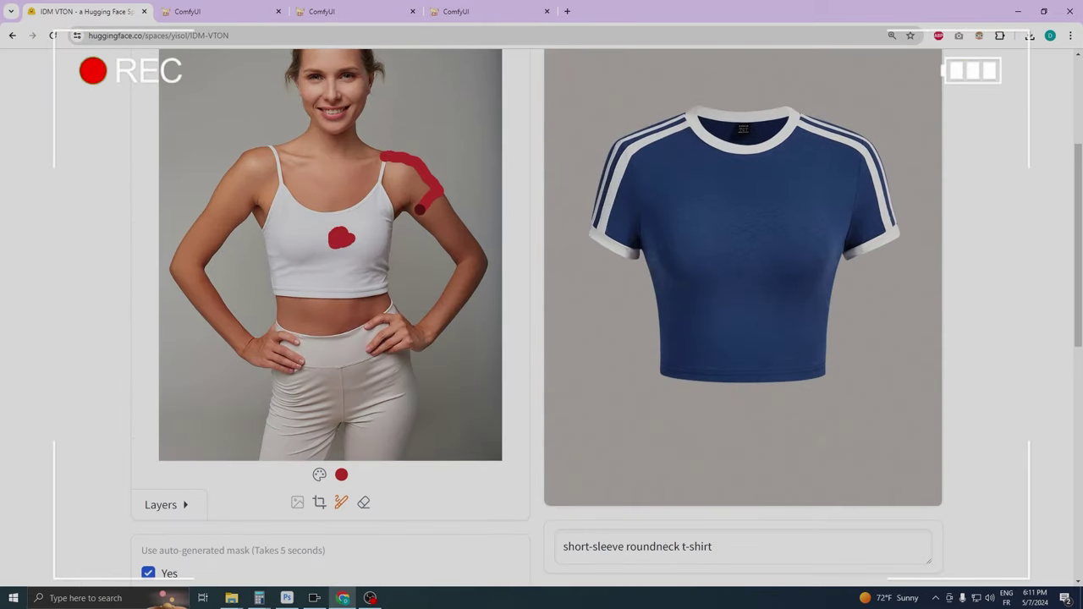
{"action": "mouse_move", "coordinate": [385, 247]}
{"action": "left_mouse_down"}
{"action": "mouse_move", "coordinate": [367, 293]}
{"action": "mouse_move", "coordinate": [274, 277]}
{"action": "mouse_move", "coordinate": [258, 212]}
{"action": "mouse_move", "coordinate": [235, 213]}
{"action": "mouse_move", "coordinate": [231, 166]}
{"action": "mouse_move", "coordinate": [286, 147]}
{"action": "mouse_move", "coordinate": [329, 158]}
{"action": "mouse_move", "coordinate": [380, 154]}
{"action": "mouse_move", "coordinate": [319, 187]}
{"action": "mouse_move", "coordinate": [417, 176]}
{"action": "mouse_move", "coordinate": [265, 157]}
{"action": "mouse_move", "coordinate": [412, 193]}
{"action": "mouse_move", "coordinate": [388, 177]}
{"action": "mouse_move", "coordinate": [416, 205]}
{"action": "mouse_move", "coordinate": [381, 275]}
{"action": "mouse_move", "coordinate": [277, 263]}
{"action": "mouse_move", "coordinate": [363, 212]}
{"action": "mouse_move", "coordinate": [283, 227]}
{"action": "mouse_move", "coordinate": [285, 195]}
{"action": "mouse_move", "coordinate": [342, 195]}
{"action": "mouse_move", "coordinate": [318, 266]}
{"action": "left_mouse_up"}
{"action": "key", "text": "ctrl+minus"}
{"action": "key", "text": "ctrl+minus"}
{"action": "key", "text": "ctrl+minus"}
{"action": "left_click", "coordinate": [93, 451]}
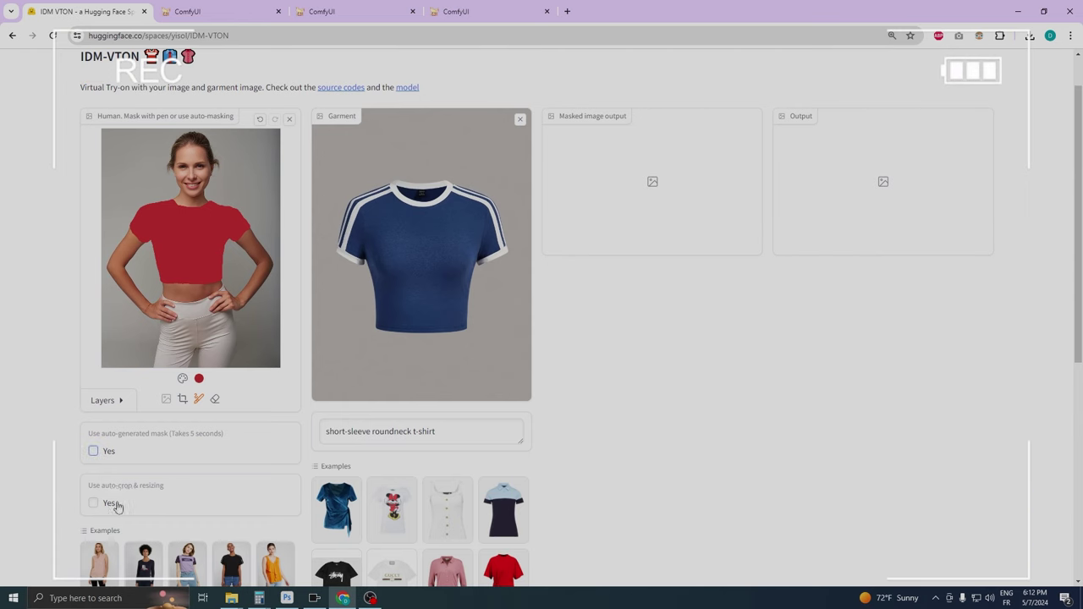
{"action": "scroll", "coordinate": [547, 506], "scroll_direction": "down", "scroll_amount": 3}
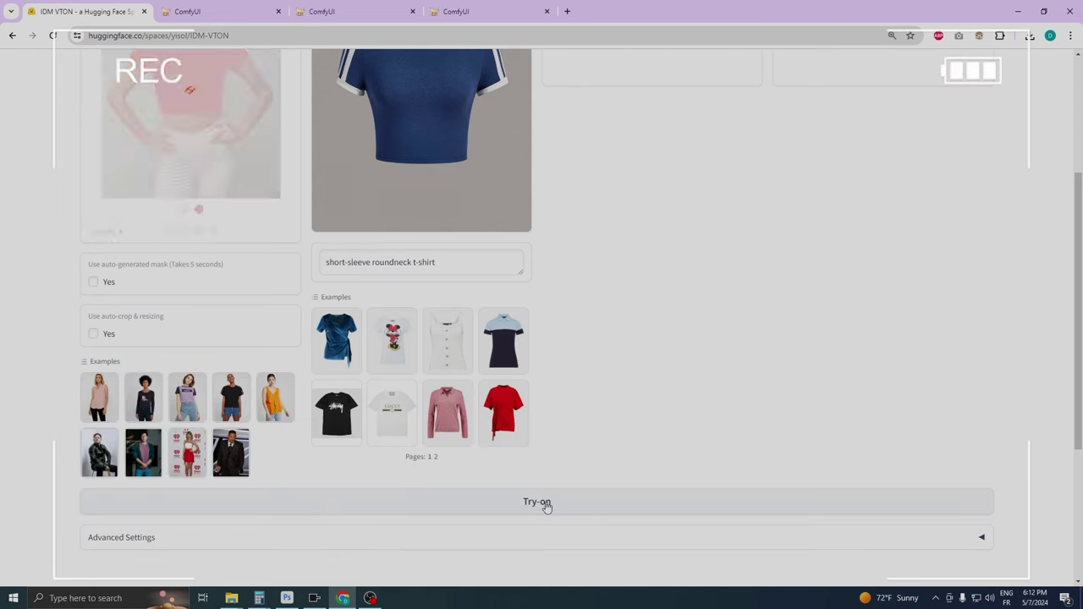
{"action": "scroll", "coordinate": [607, 401], "scroll_direction": "up", "scroll_amount": 2}
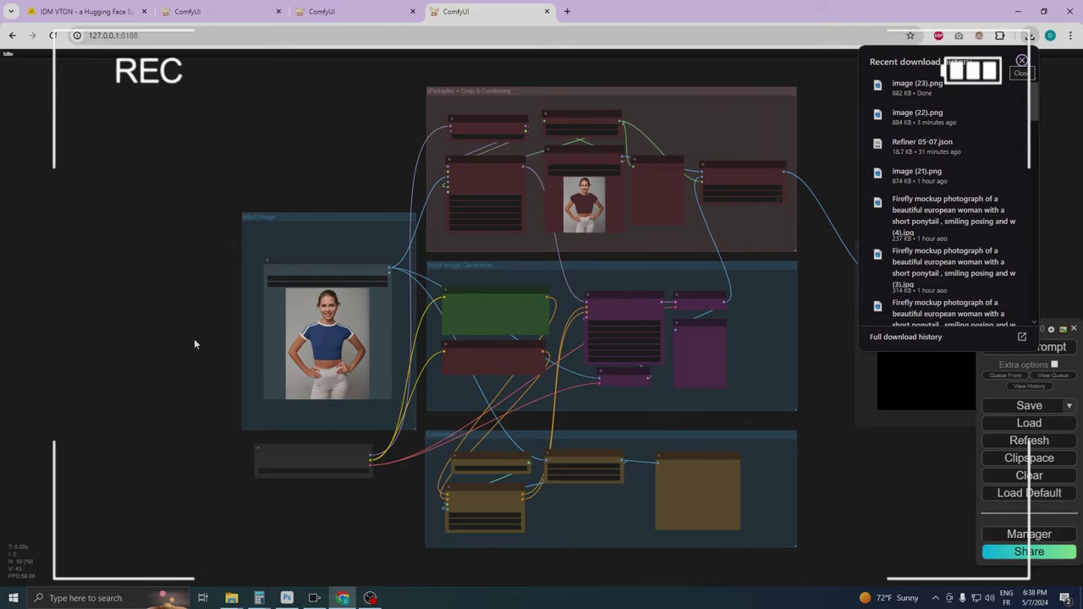
Mask around the blue shirt in the Load Image node's MaskEditor and save it to the node
{"action": "scroll", "coordinate": [575, 228], "scroll_direction": "up", "scroll_amount": 10}
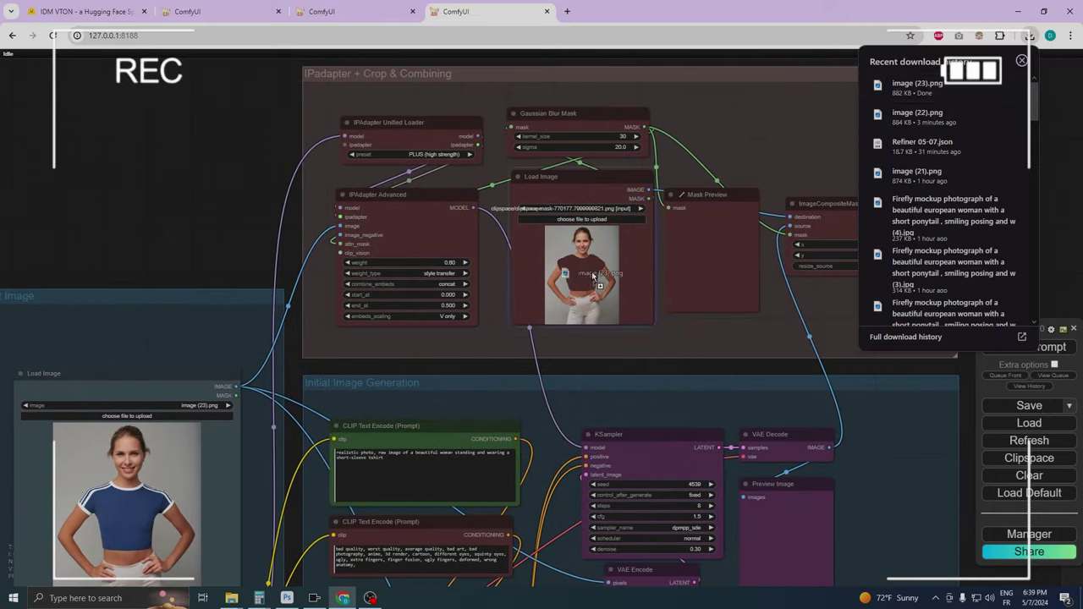
{"action": "right_click", "coordinate": [588, 204]}
{"action": "left_click", "coordinate": [618, 526]}
{"action": "mouse_move", "coordinate": [631, 250]}
{"action": "left_mouse_down"}
{"action": "mouse_move", "coordinate": [616, 296]}
{"action": "mouse_move", "coordinate": [588, 369]}
{"action": "mouse_move", "coordinate": [489, 379]}
{"action": "mouse_move", "coordinate": [434, 286]}
{"action": "mouse_move", "coordinate": [503, 233]}
{"action": "mouse_move", "coordinate": [614, 273]}
{"action": "mouse_move", "coordinate": [621, 290]}
{"action": "mouse_move", "coordinate": [494, 361]}
{"action": "mouse_move", "coordinate": [492, 248]}
{"action": "mouse_move", "coordinate": [513, 307]}
{"action": "left_mouse_up"}
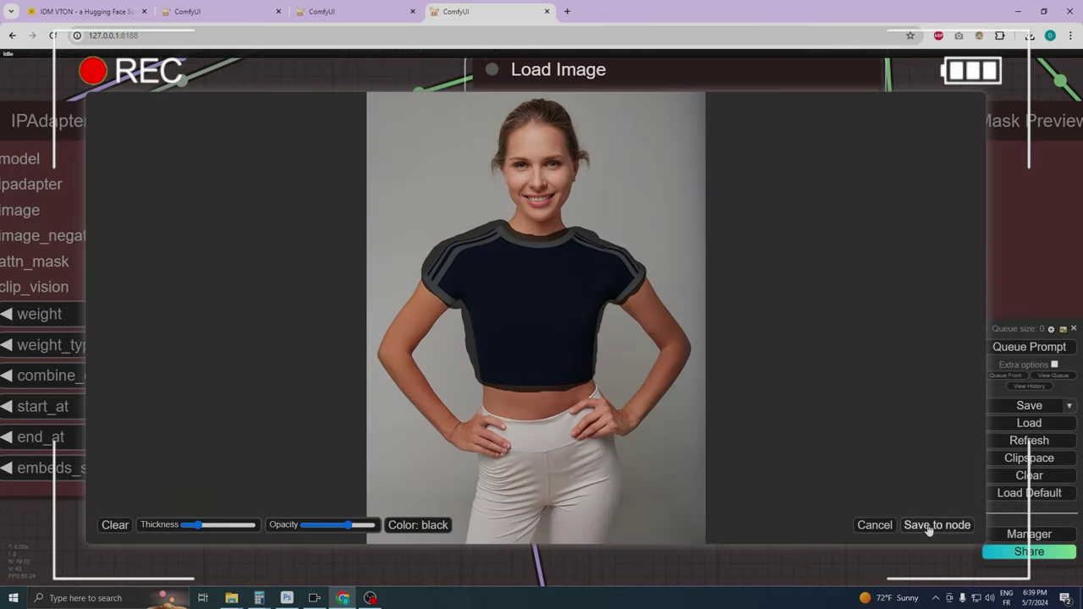
{"action": "left_click", "coordinate": [934, 525]}
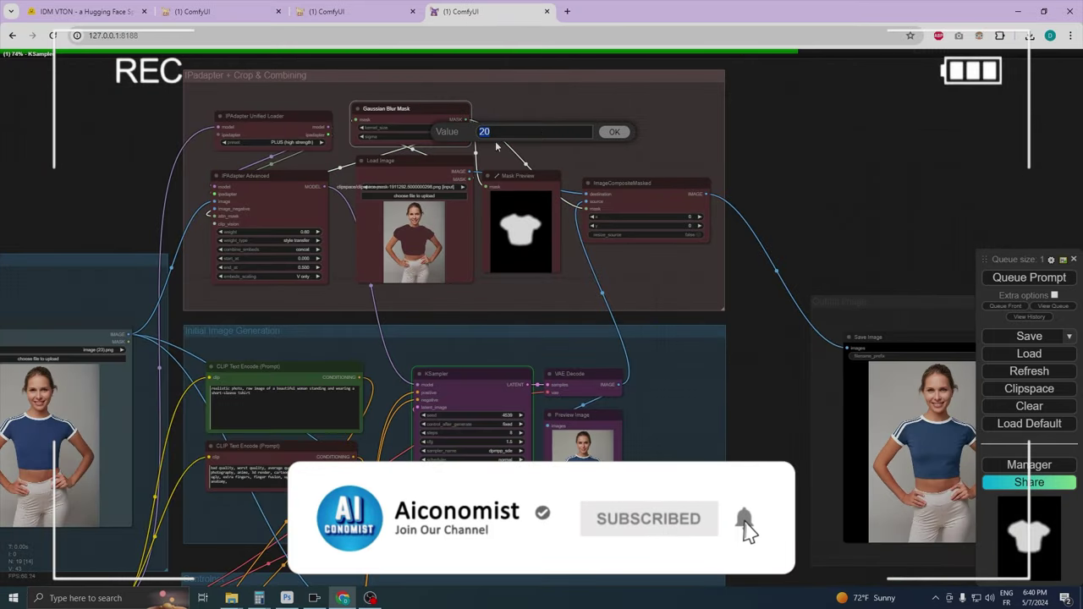
Set blur sigma to 20 and view the refined blue striped t-shirt output
{"action": "key", "text": "Return"}
{"action": "left_click_drag", "start_coordinate": [780, 513], "coordinate": [737, 302]}
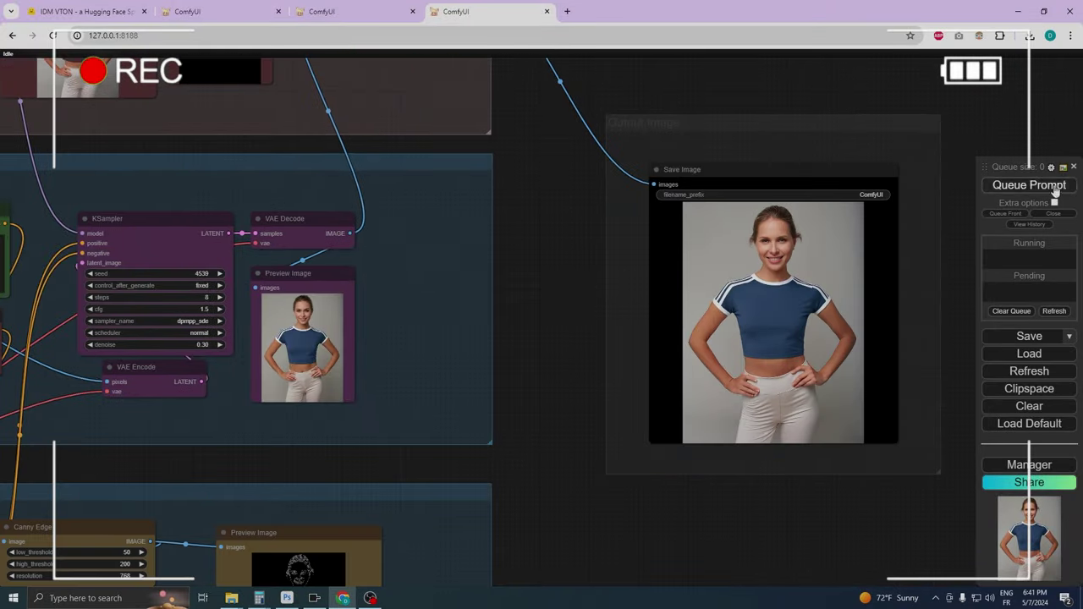
{"action": "left_click_drag", "start_coordinate": [586, 277], "coordinate": [352, 276]}
{"action": "scroll", "coordinate": [530, 318], "scroll_direction": "up", "scroll_amount": 4}
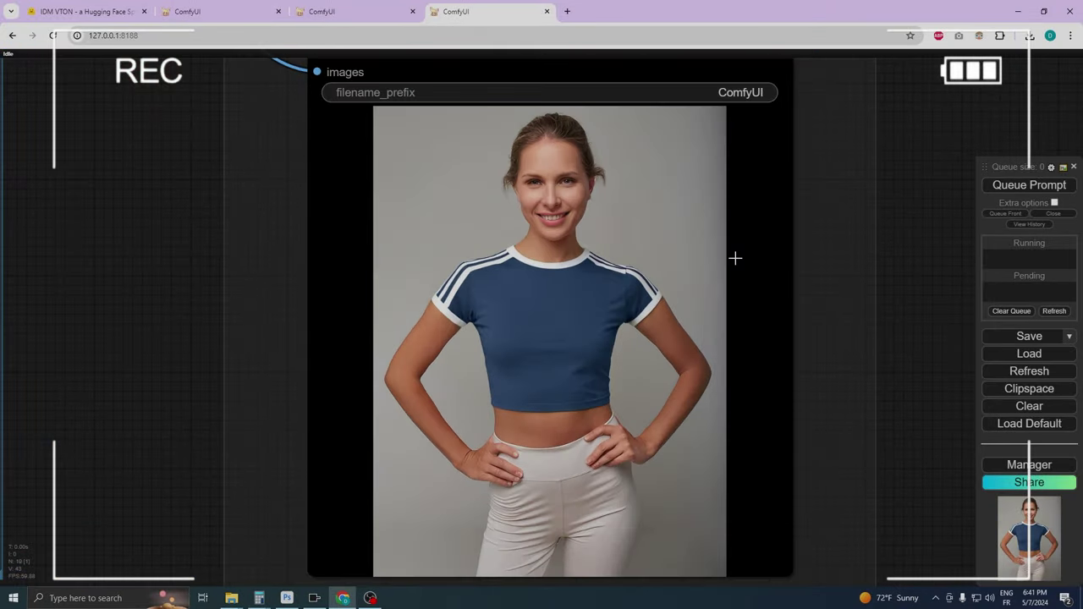